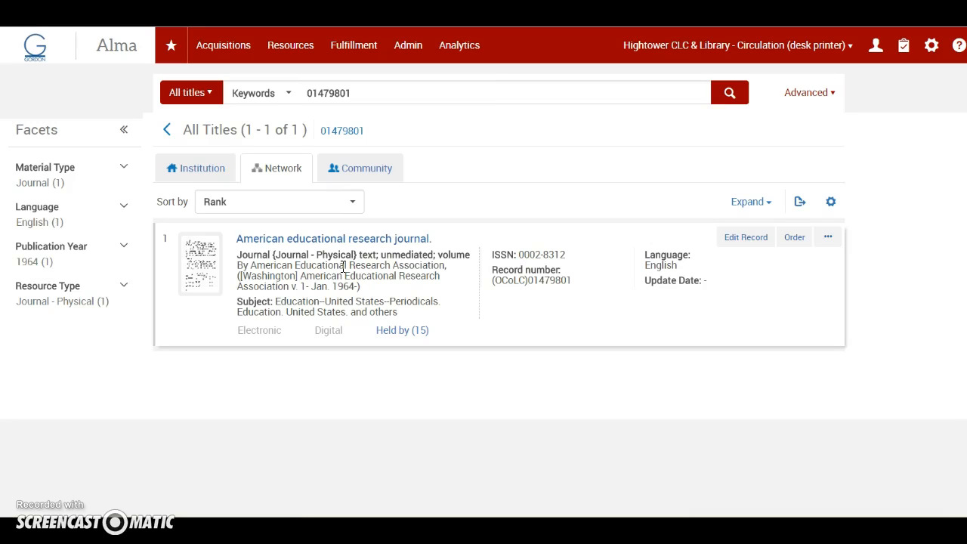
Order the American educational research journal record and create a Print Journal - Subscription PO line for Hightower CLC & Library.
click(266, 169)
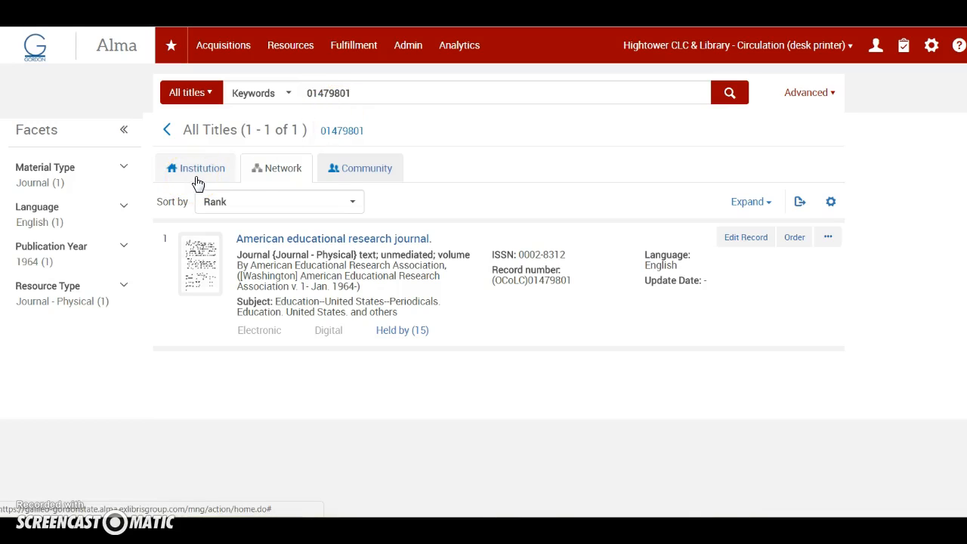
click(794, 237)
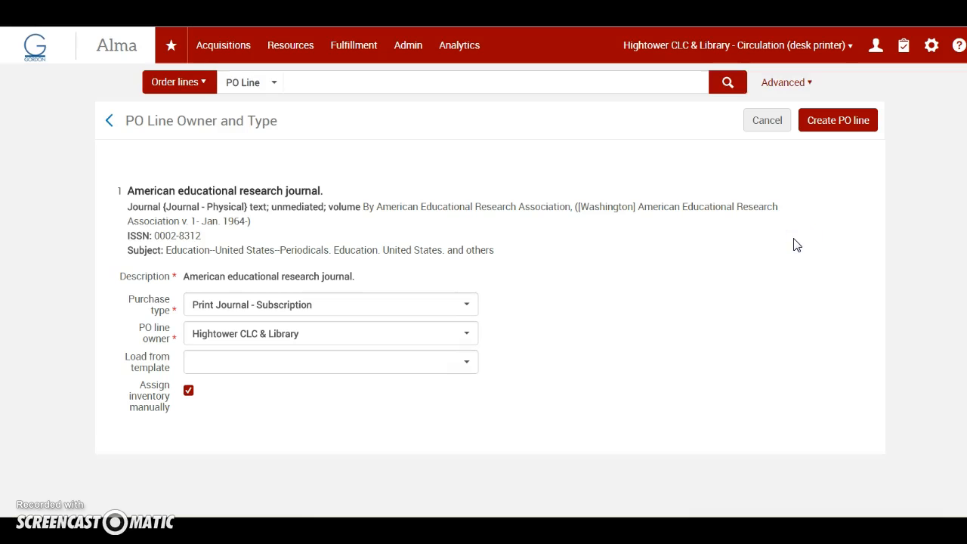
click(835, 119)
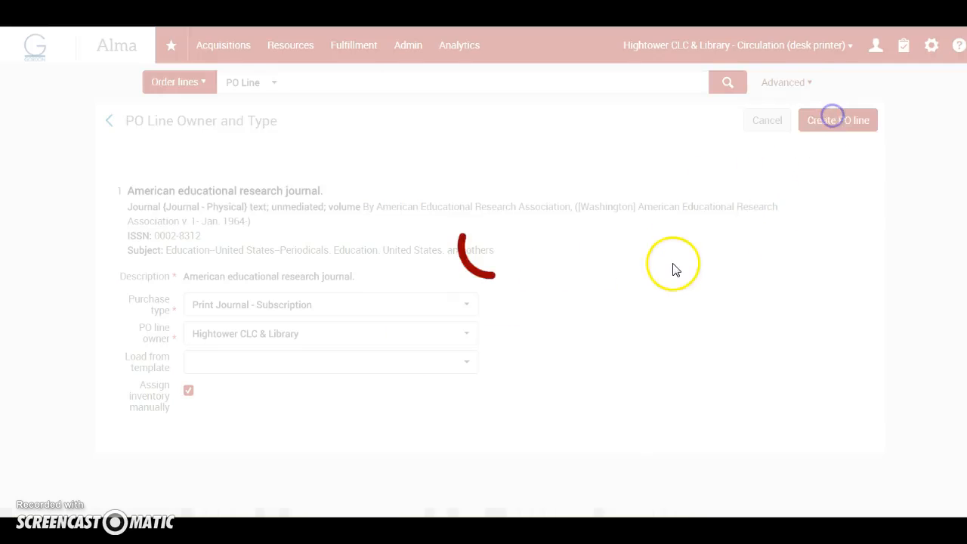
click(765, 195)
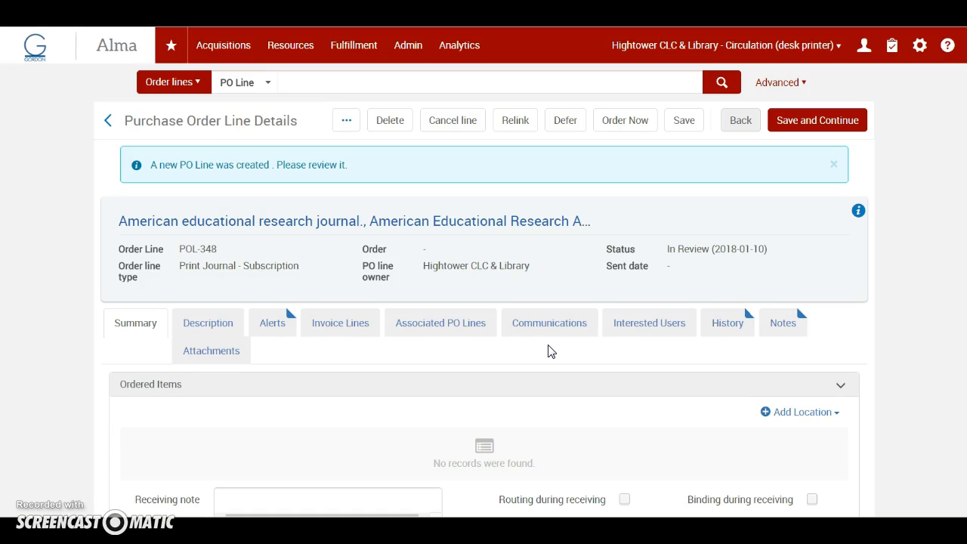
Add a location to the ordered items with 1 holding at Per. Backfiles circ desk.
scroll(605, 384, down, 2)
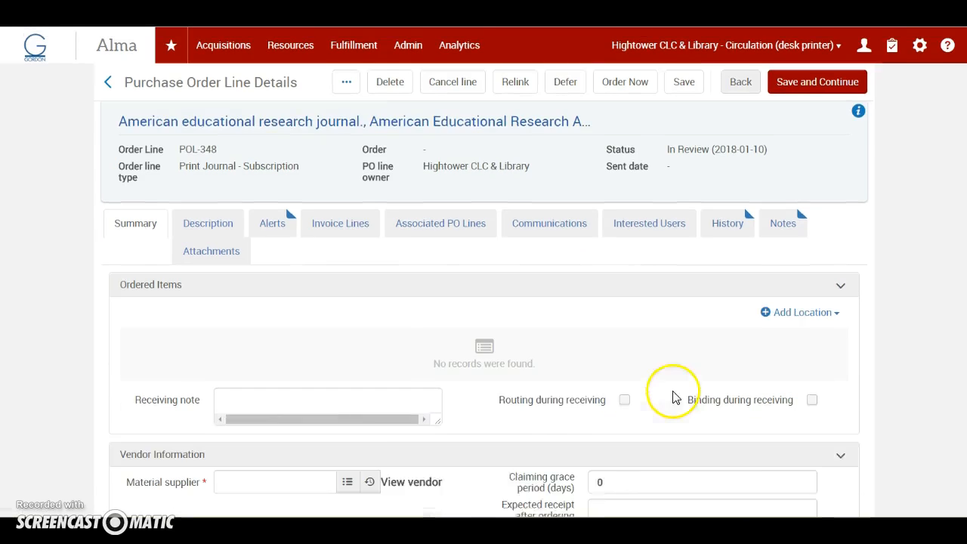
click(814, 274)
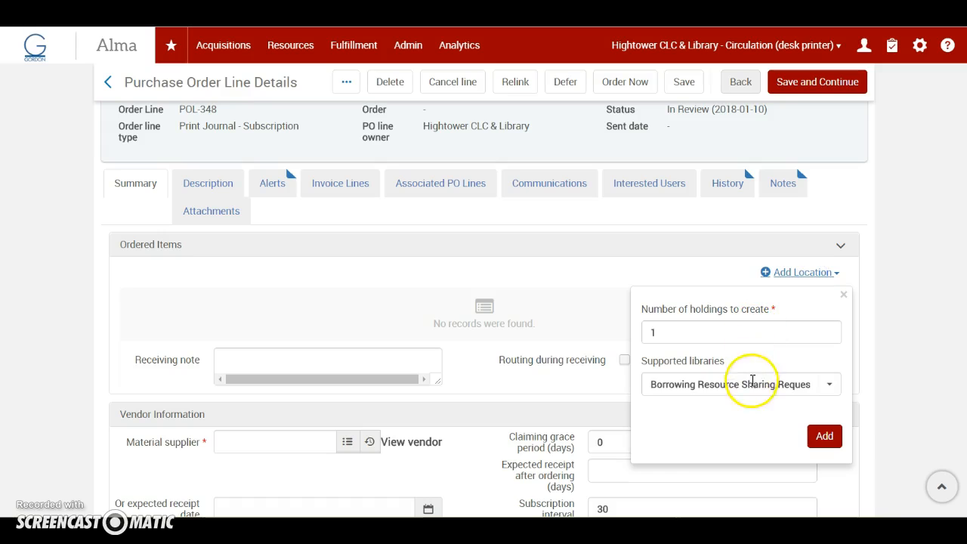
click(750, 384)
click(766, 408)
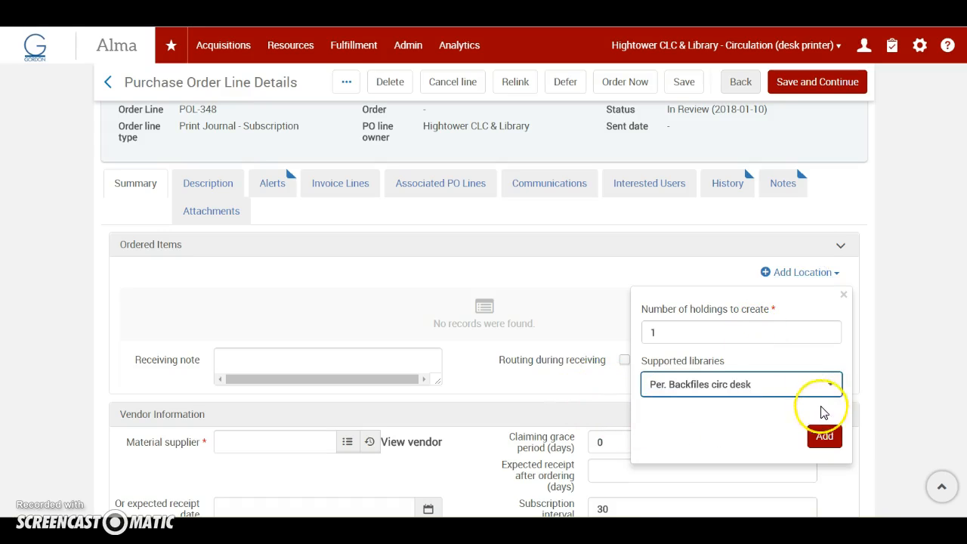
click(823, 435)
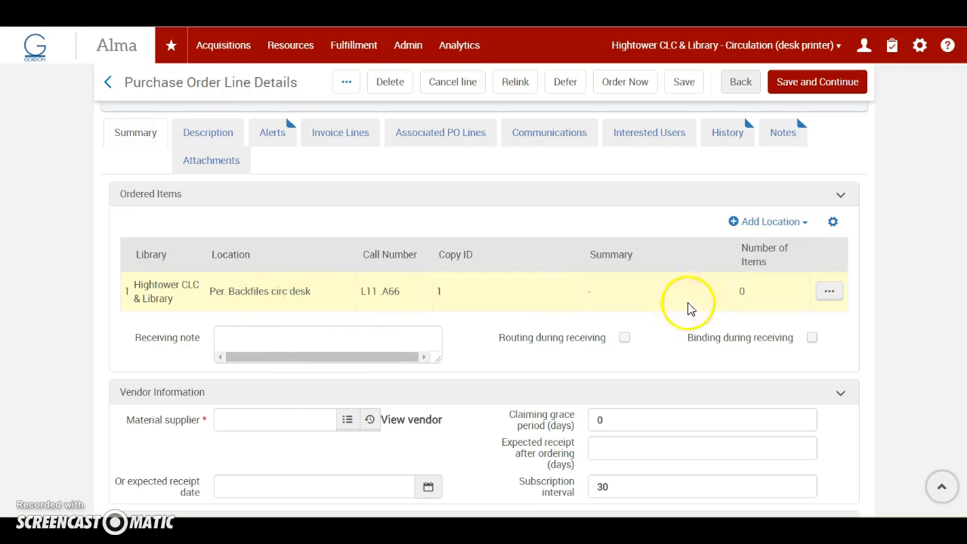
Edit the new holding record so subfield ‡t of the 852 field reads AMERICAN EDUCATIONAL RESEARCH JOURNAL, and save the record.
click(829, 291)
click(755, 320)
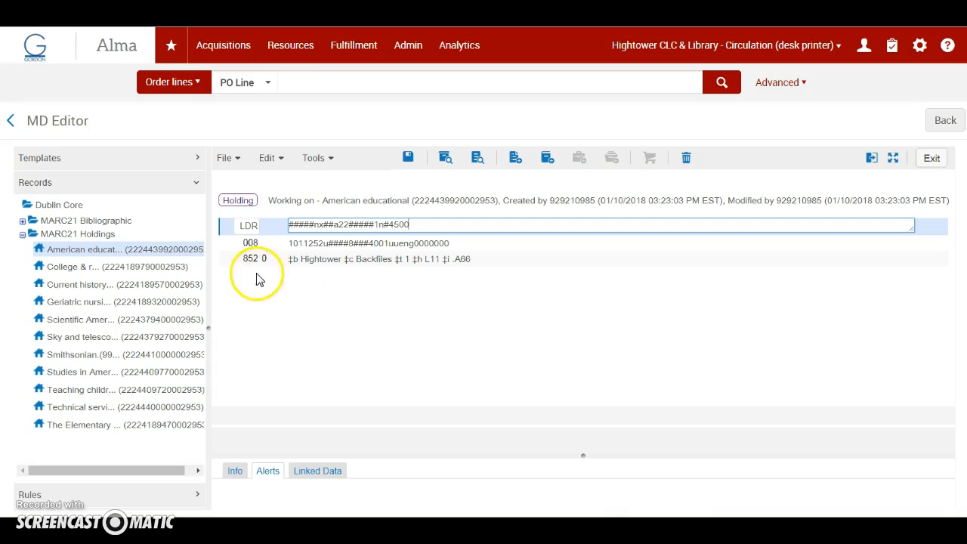
click(414, 258)
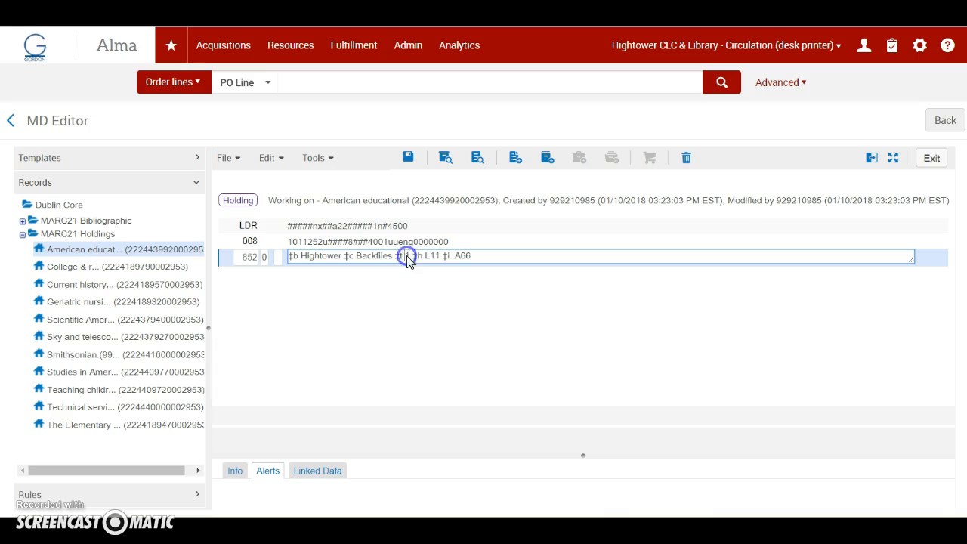
drag(407, 256, 492, 255)
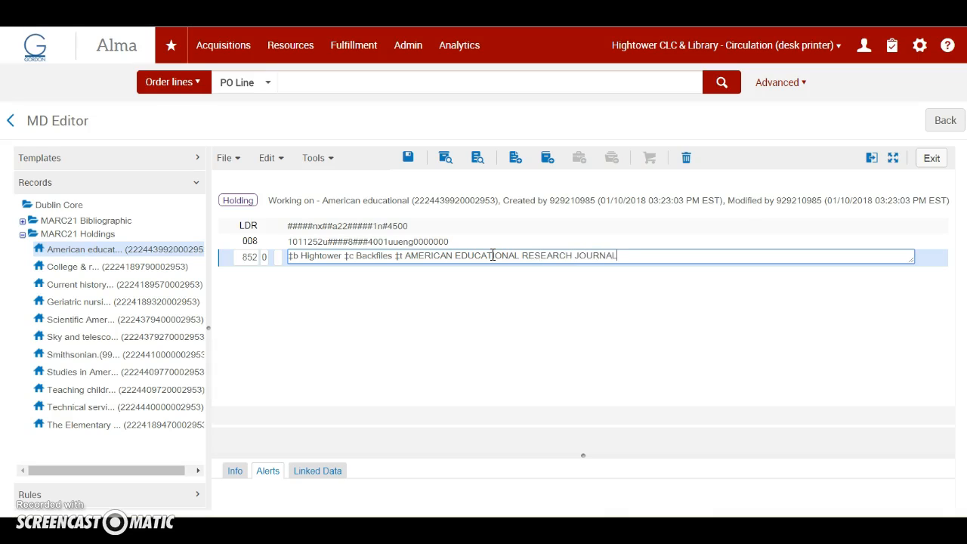
click(230, 159)
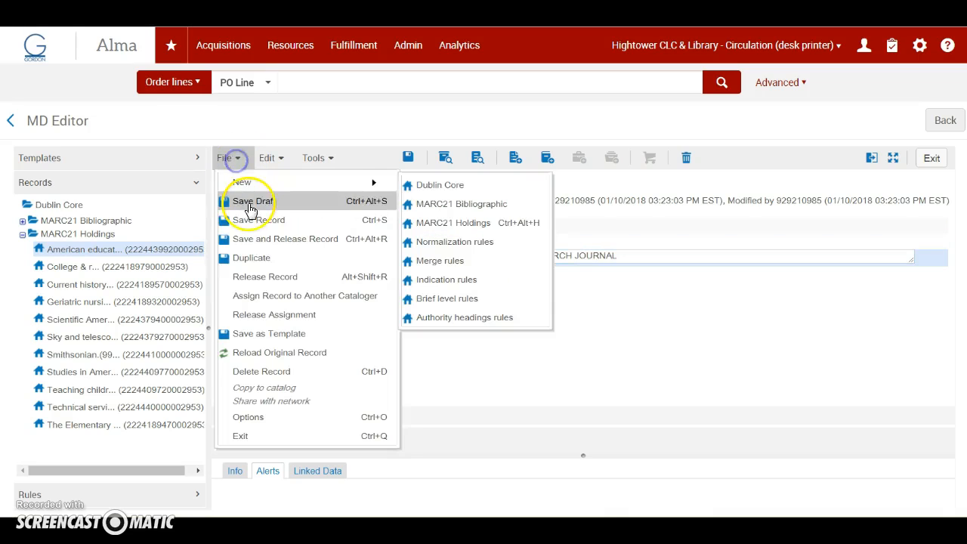
click(256, 221)
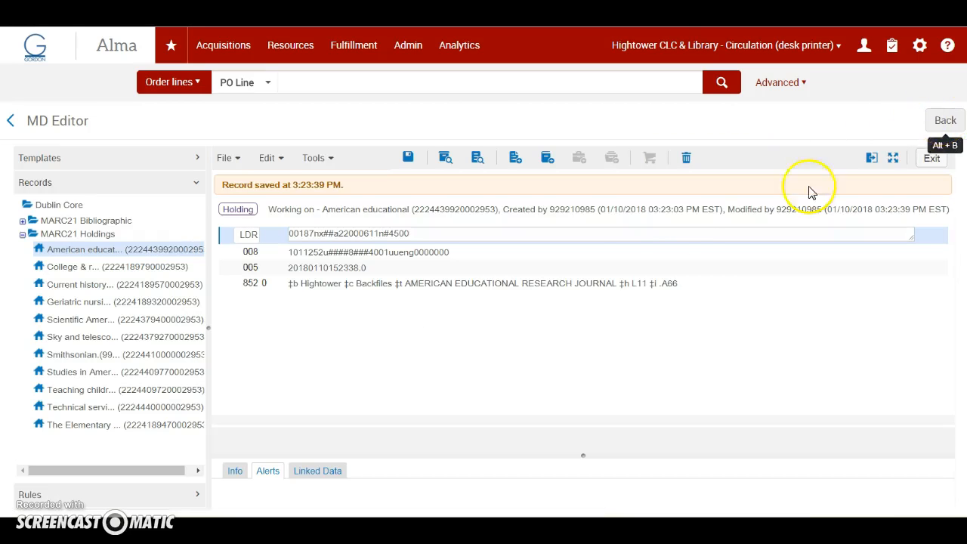
Try to remove the call number subfields ‡h L11 ‡i .A66 from the 852 field and save the holding record.
click(622, 283)
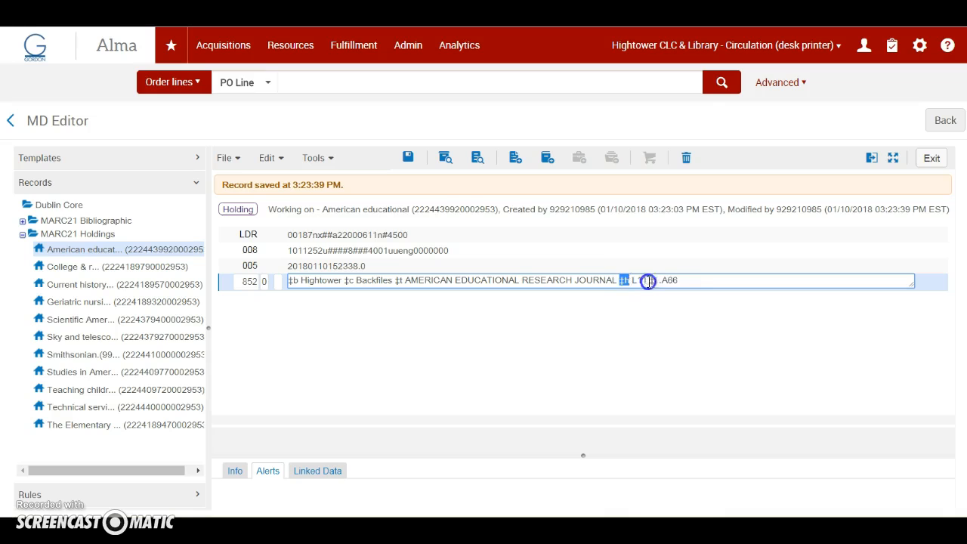
key(BackSpace)
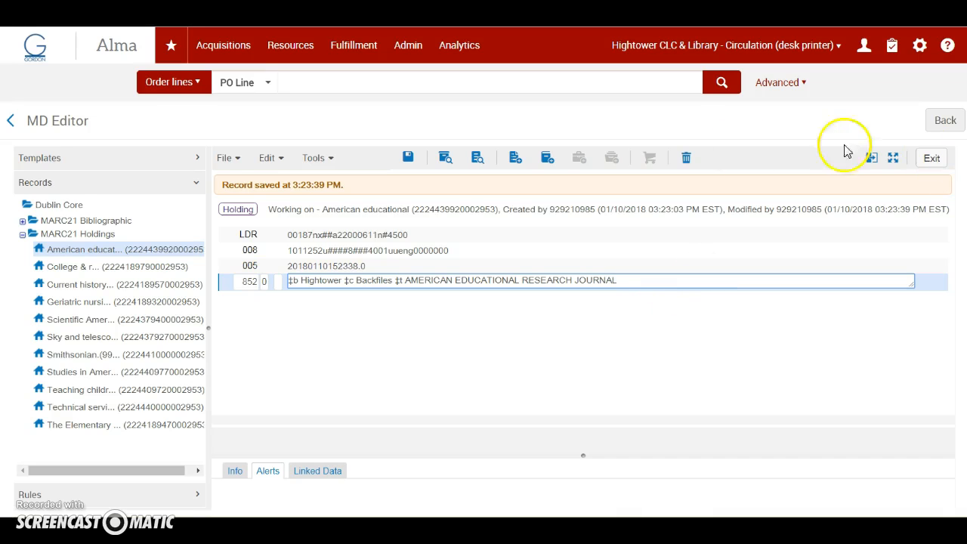
click(229, 160)
click(257, 219)
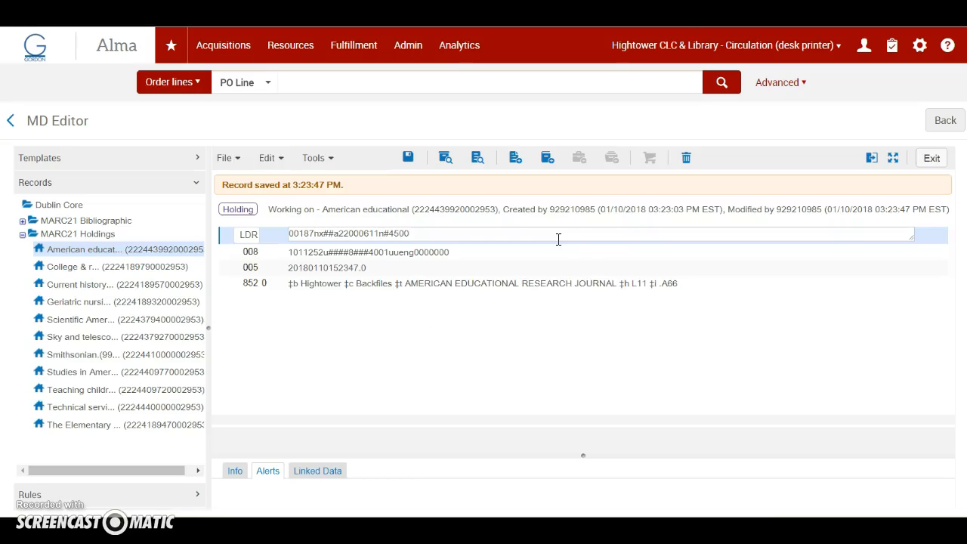
Return to the purchase order line and set the material supplier to W.T. Cox (WTCOX) and the list price to 1147.96 USD.
click(943, 122)
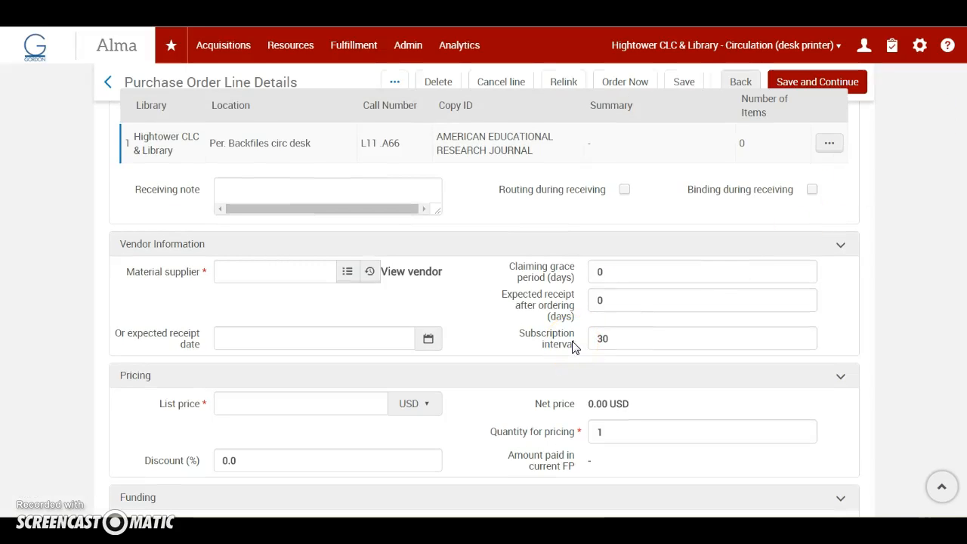
scroll(572, 347, down, 1)
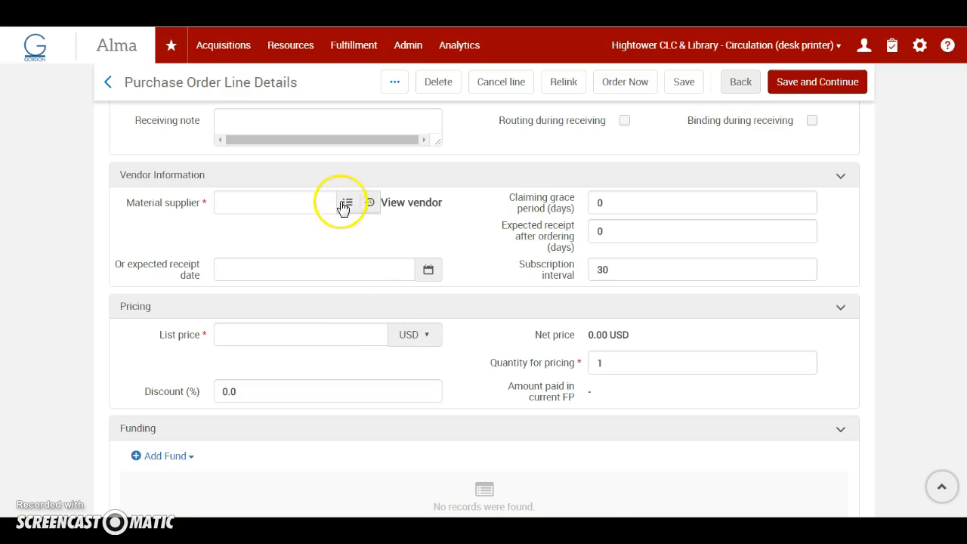
click(345, 203)
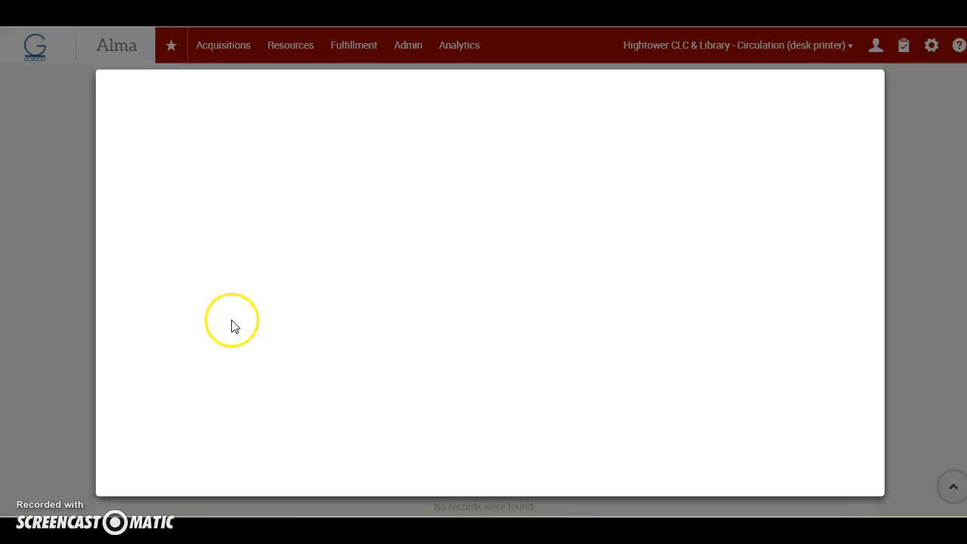
scroll(224, 408, down, 3)
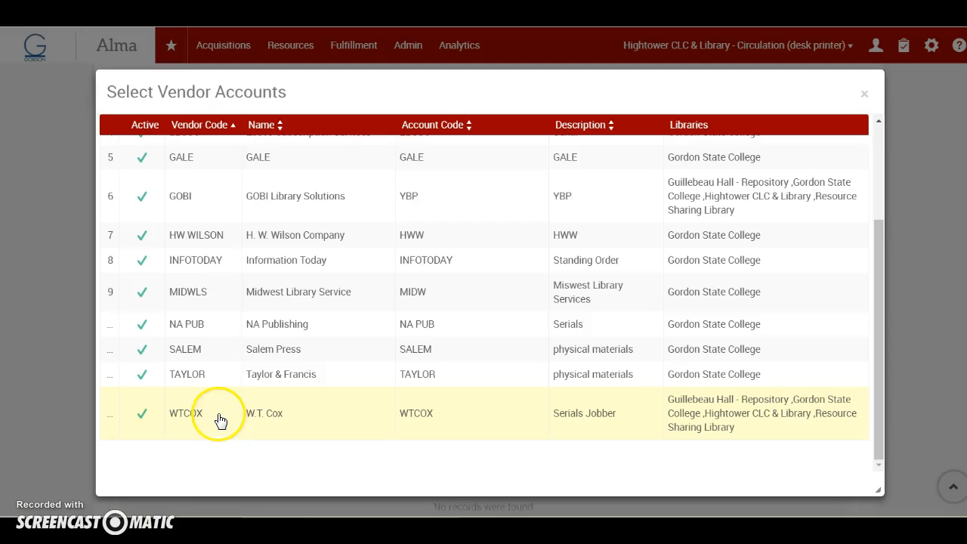
click(218, 416)
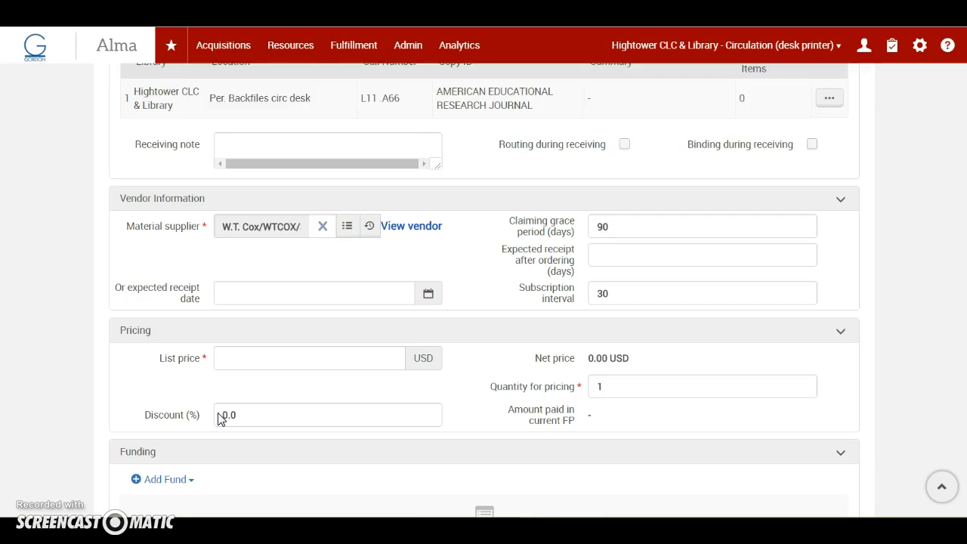
click(262, 337)
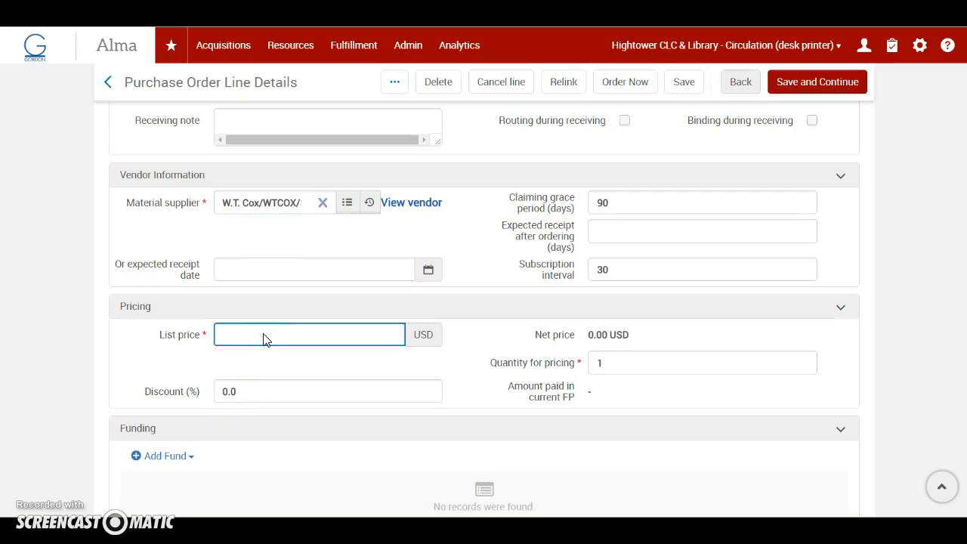
text(1147.96)
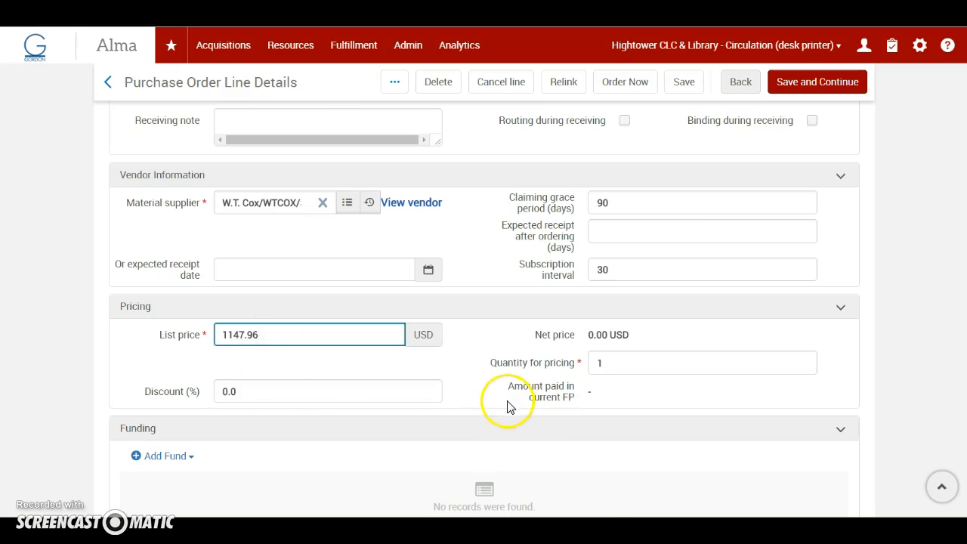
Add the WT Cox (FY-2018) fund to the order line at 100% for 1147.96 USD.
scroll(497, 414, down, 2)
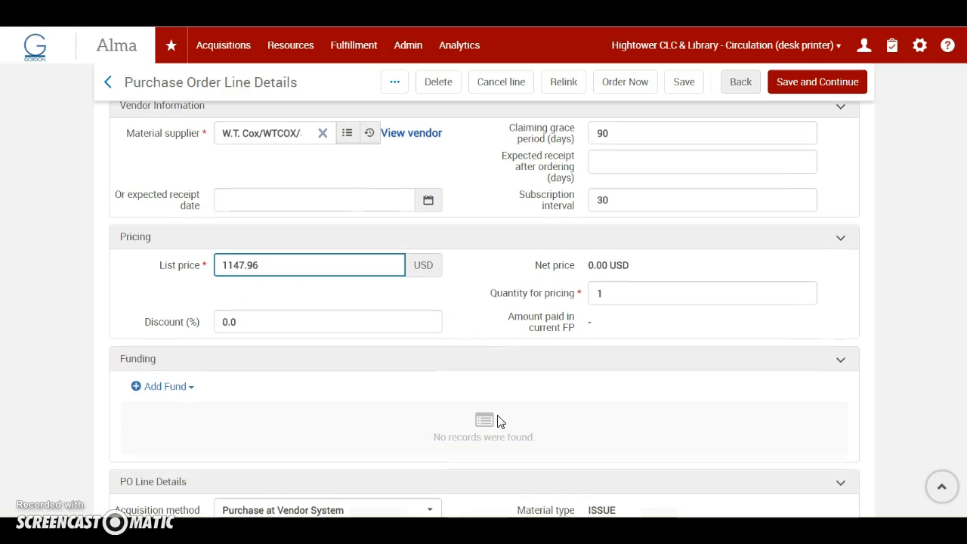
click(167, 320)
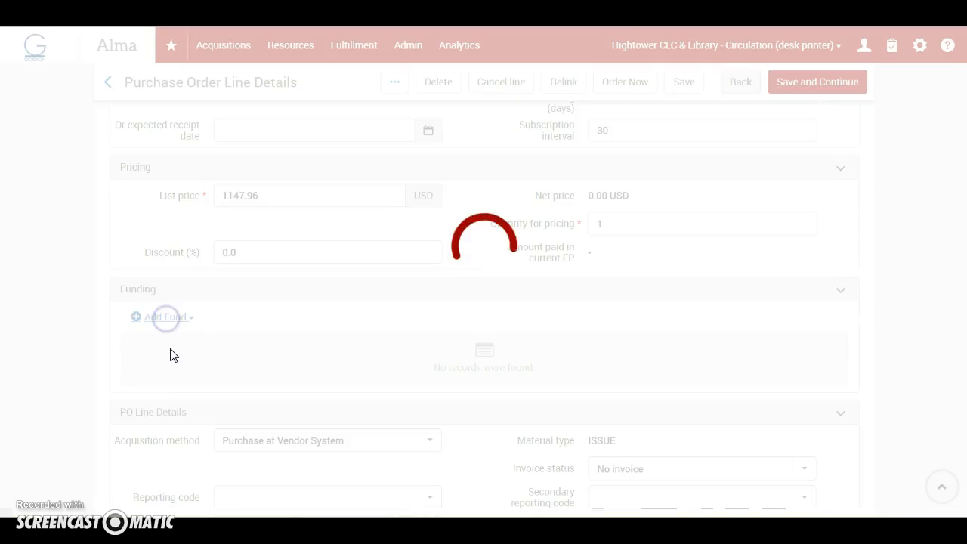
click(182, 318)
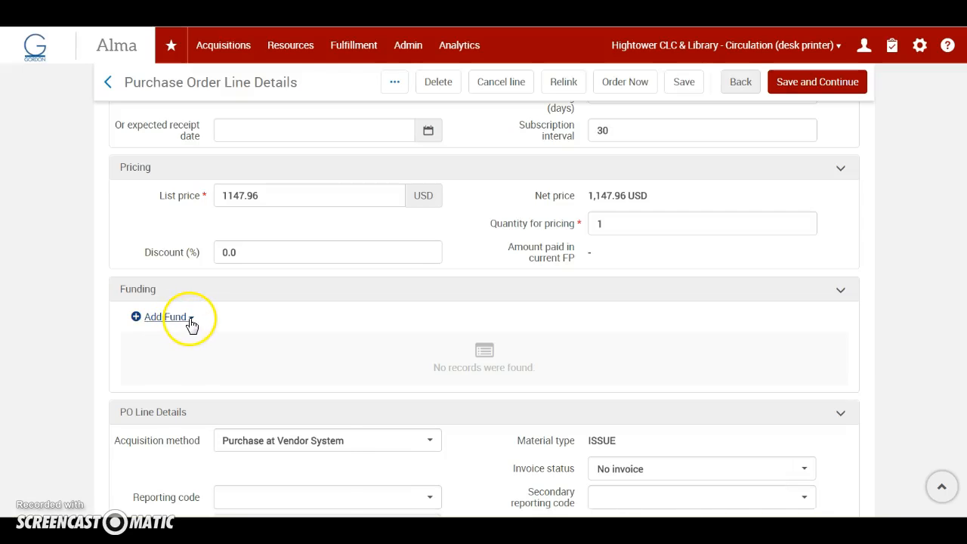
click(254, 379)
click(300, 375)
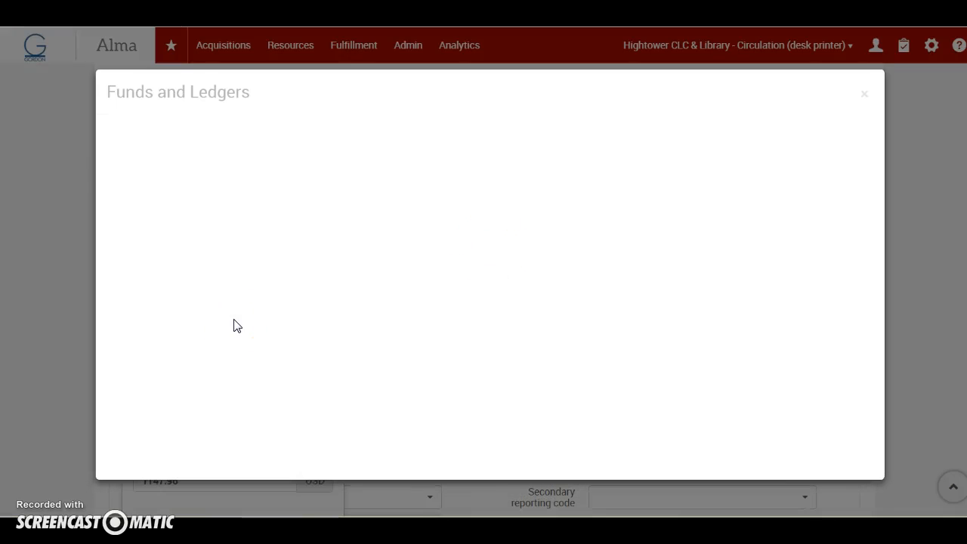
click(149, 255)
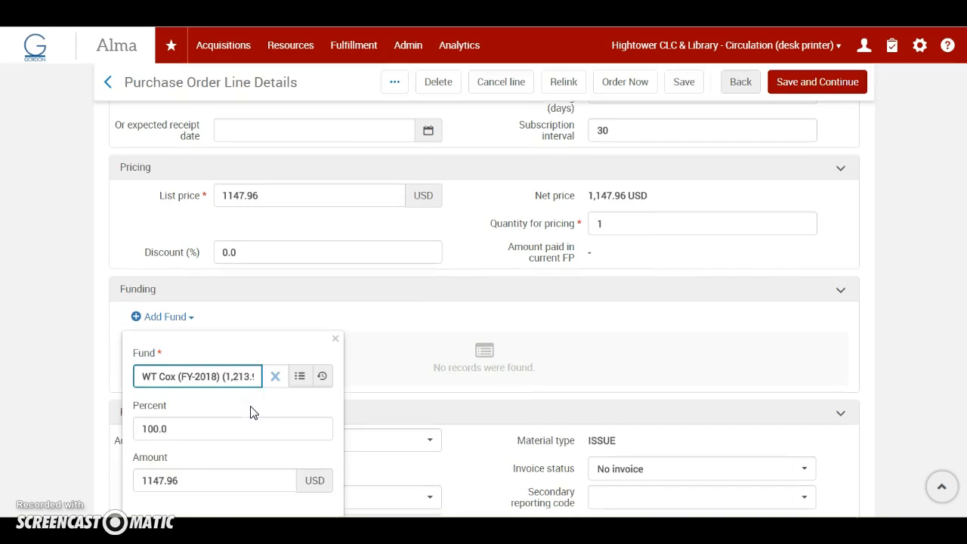
scroll(253, 410, down, 3)
click(306, 395)
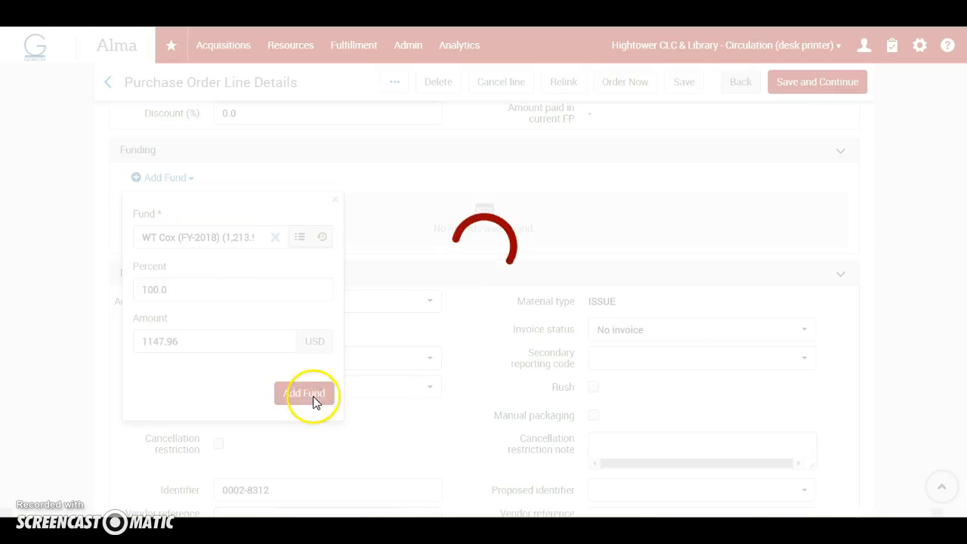
Review the invoice status and secondary reporting code options in the PO line details, and mark the order line as Rush.
scroll(464, 429, down, 1)
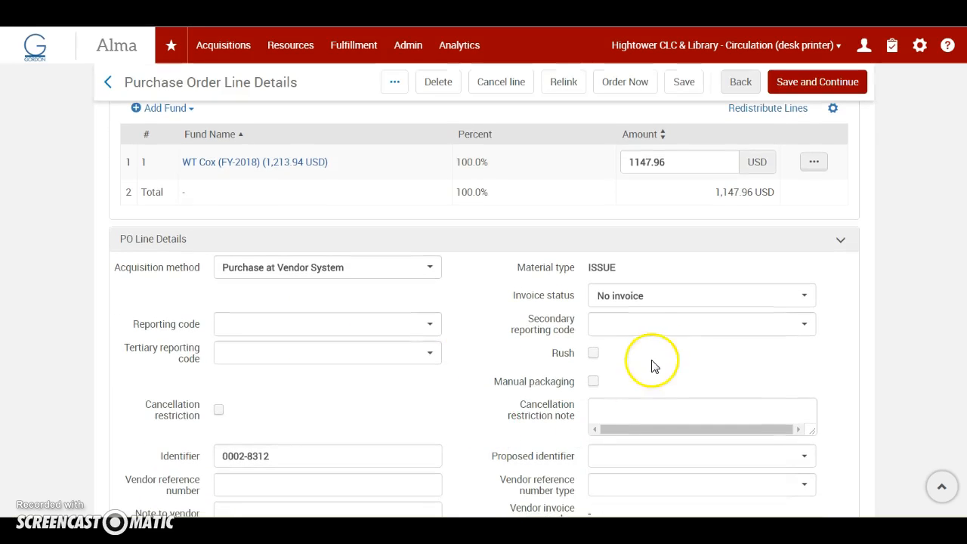
click(671, 327)
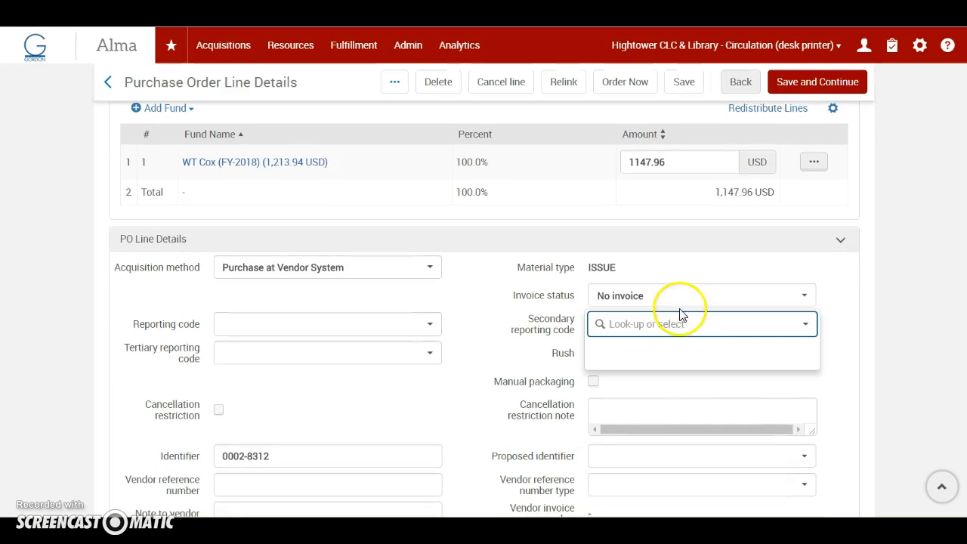
click(679, 297)
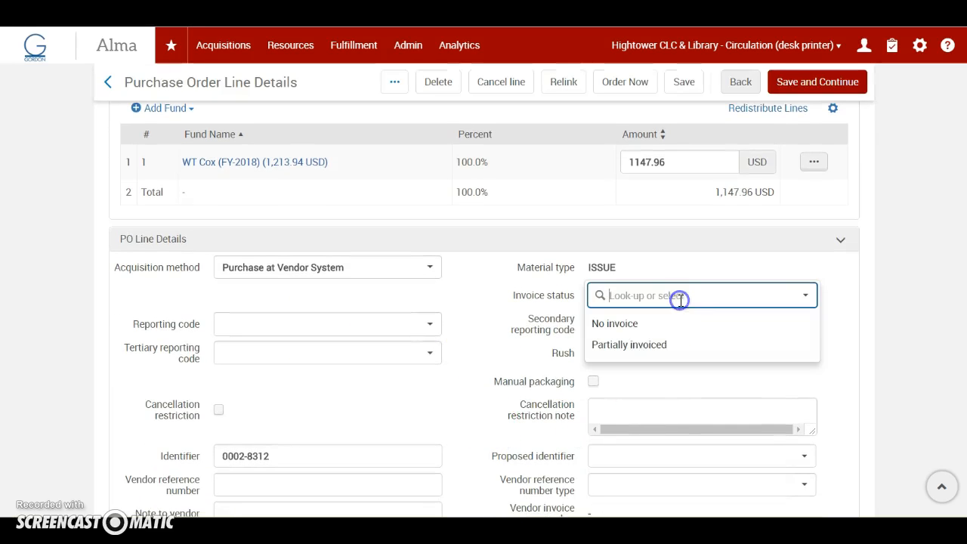
click(506, 327)
click(648, 323)
click(808, 324)
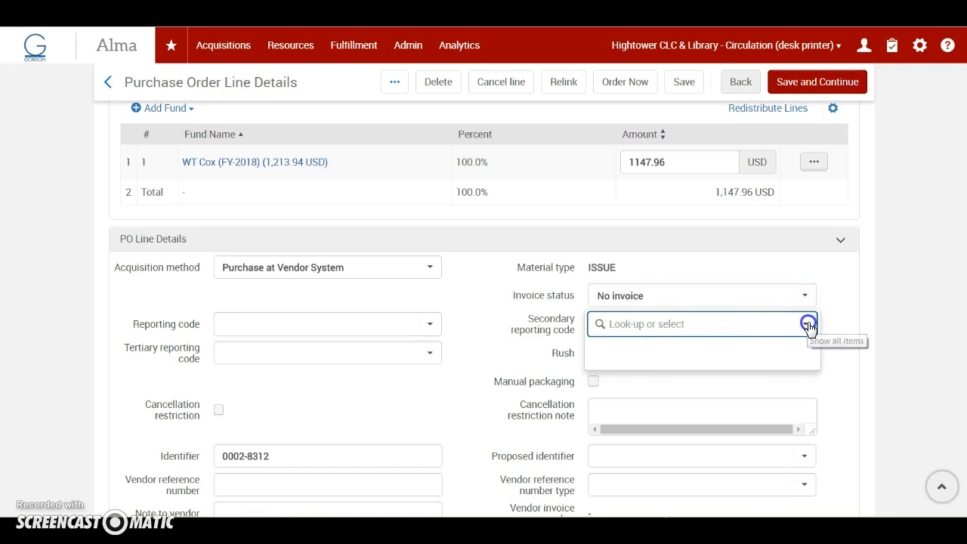
click(808, 324)
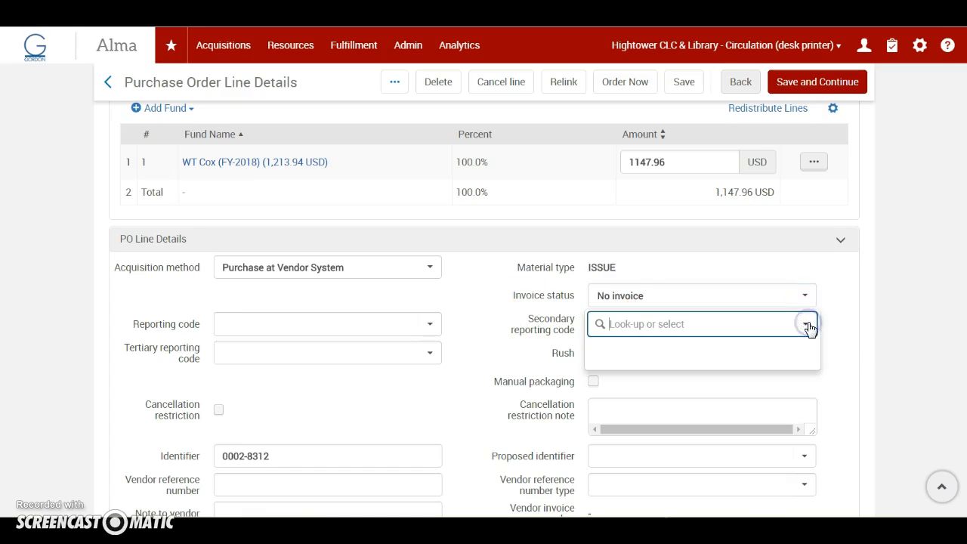
click(491, 363)
scroll(490, 366, down, 1)
scroll(490, 366, down, 3)
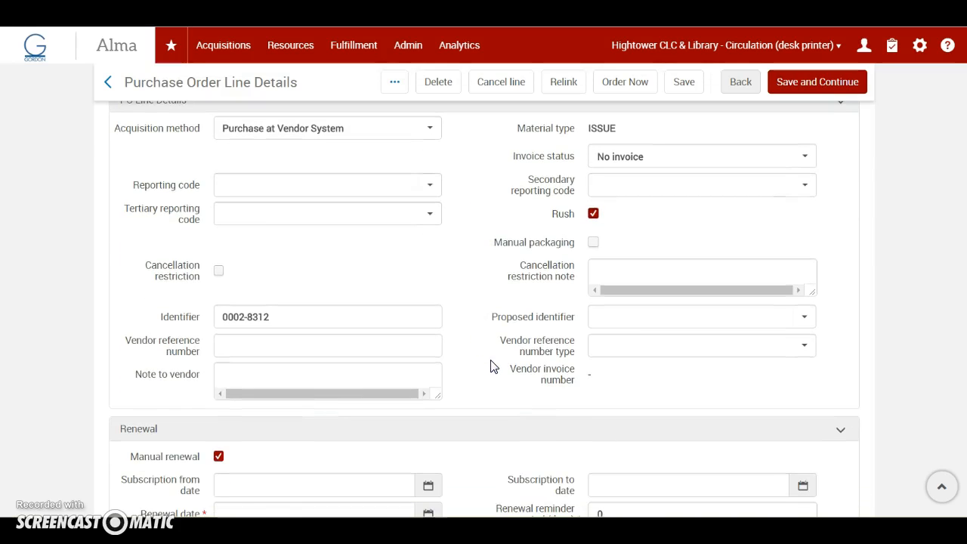
Mark the order line for manual packaging and set its reporting code to SERIAL - W.T. COX.
click(595, 244)
scroll(542, 296, up, 2)
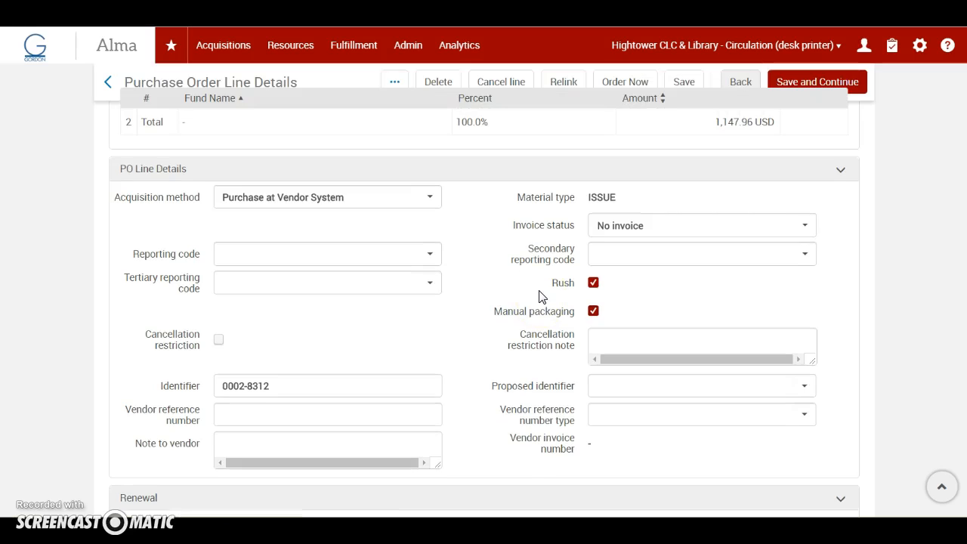
click(427, 255)
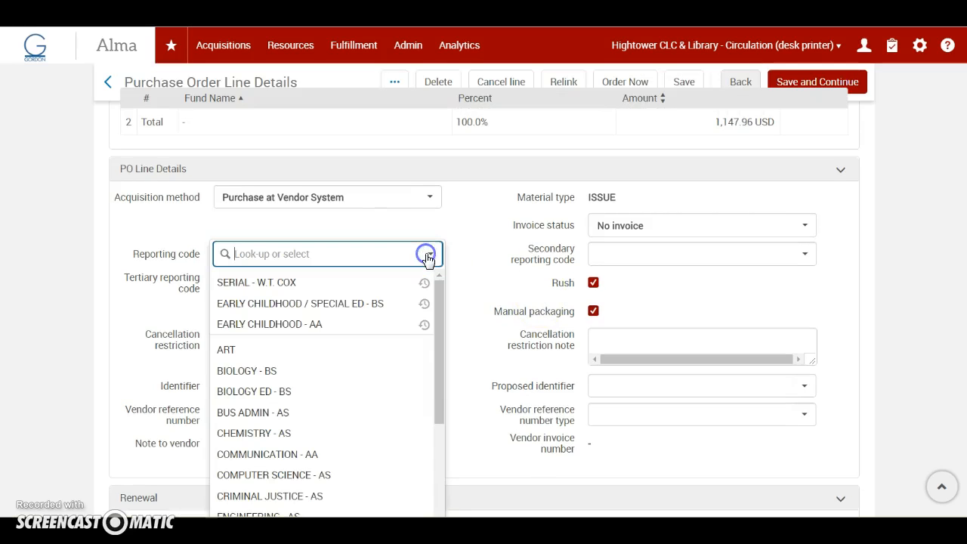
click(244, 283)
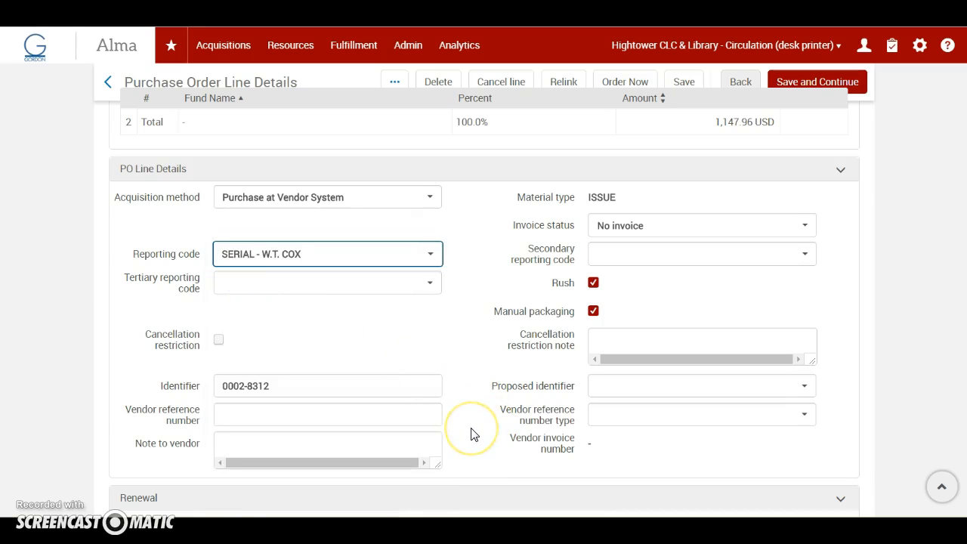
Set the renewal reminder period to 30 days and the renewal date to 11/30/2018.
scroll(470, 434, down, 2)
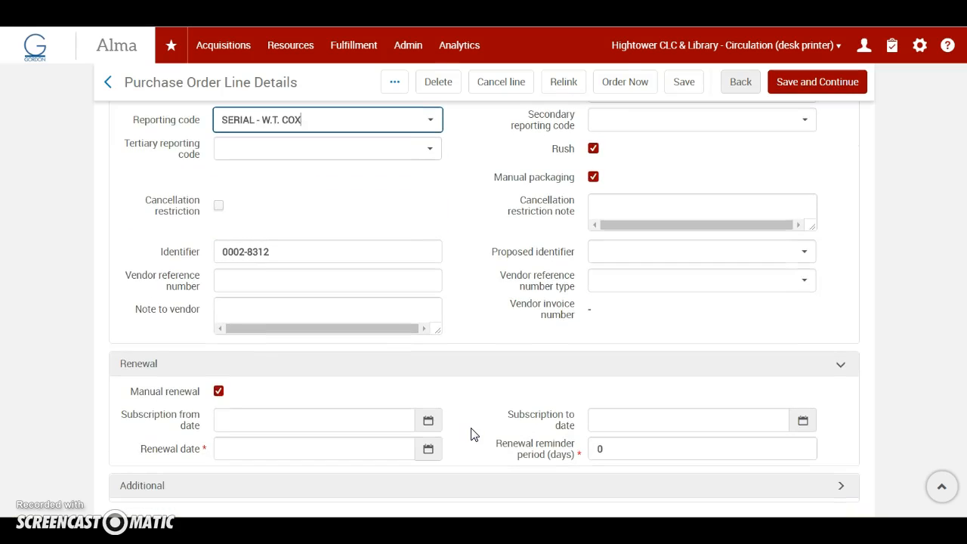
click(606, 450)
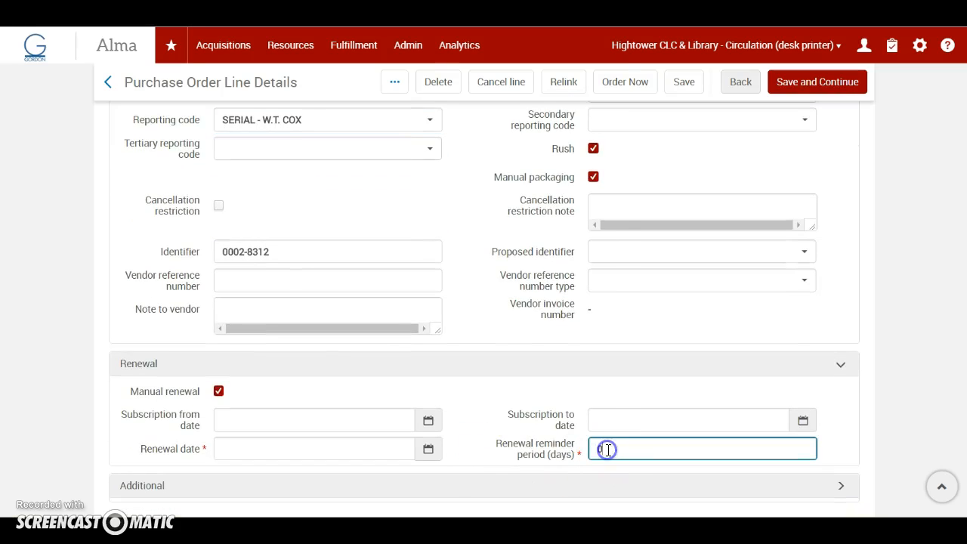
key(BackSpace)
text(3)
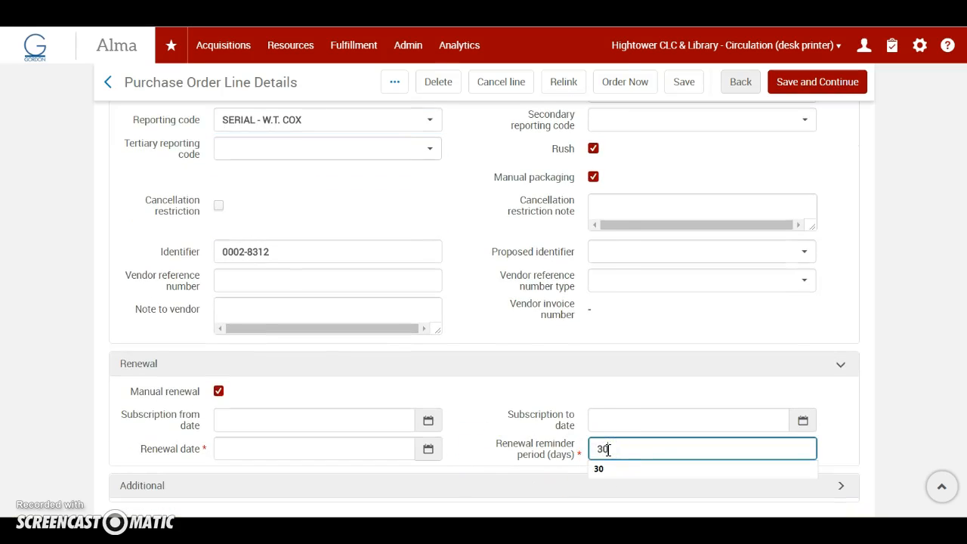
click(428, 450)
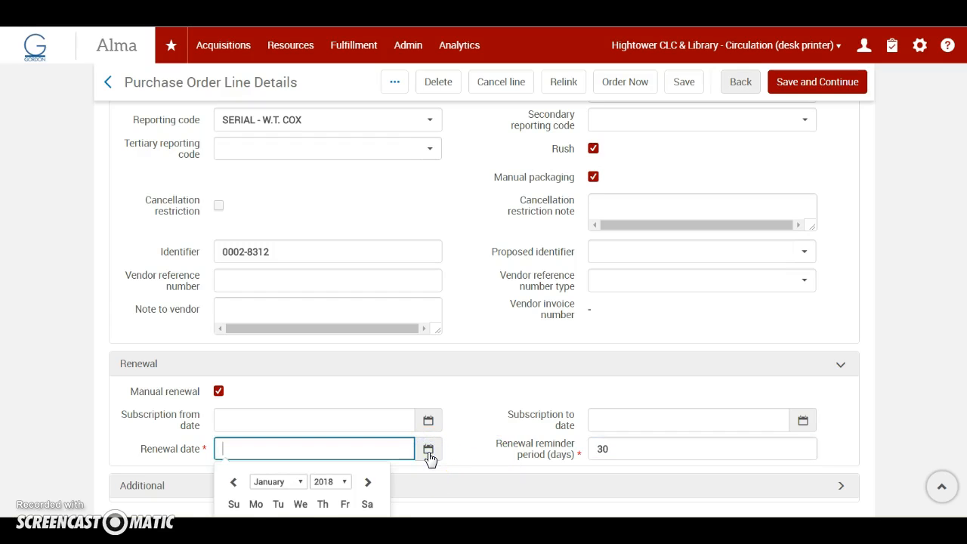
scroll(371, 475, down, 2)
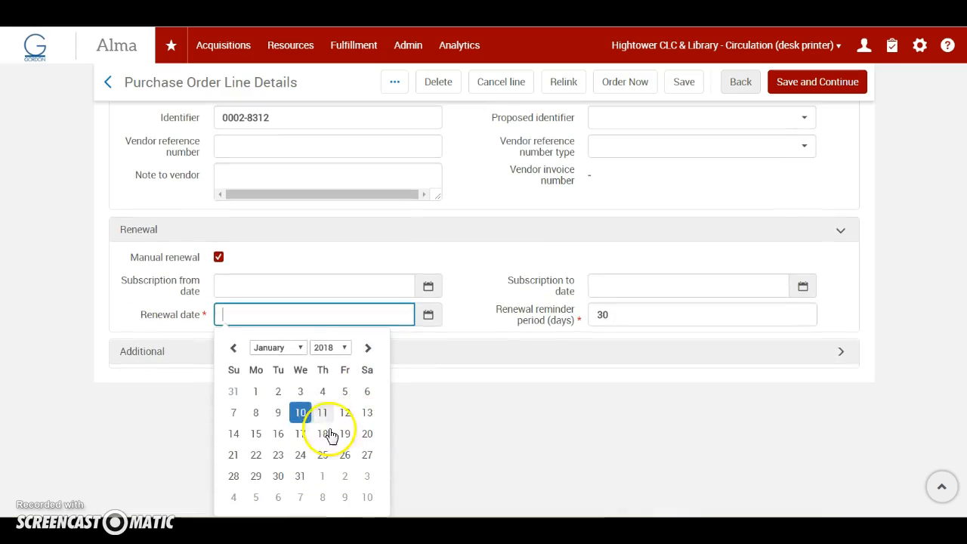
click(300, 348)
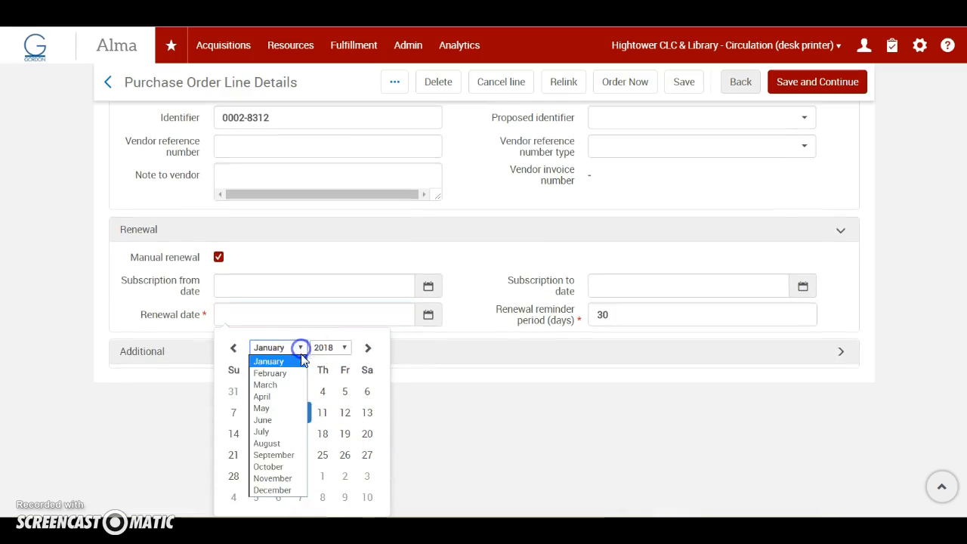
click(288, 478)
click(347, 478)
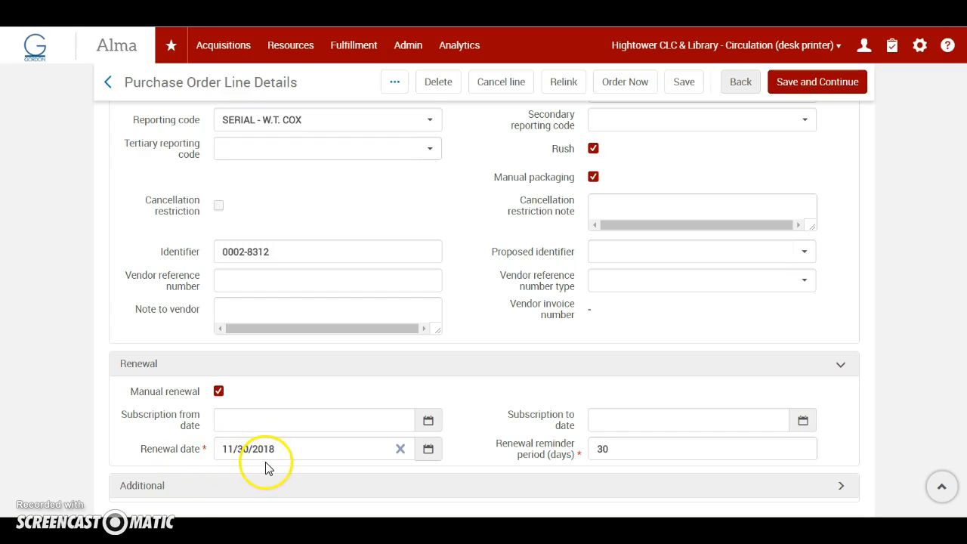
click(604, 450)
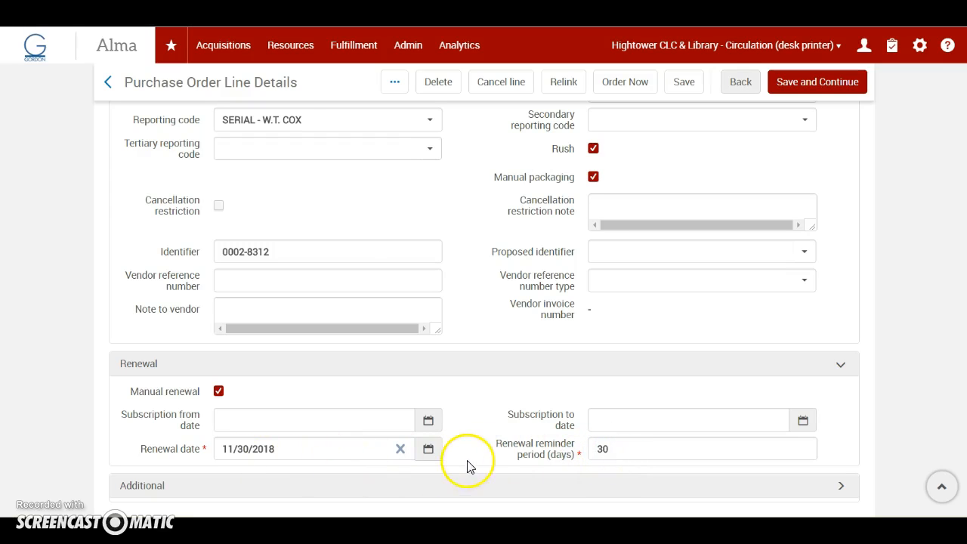
Check the entries of the purchase order line, including pricing, funding and ordered items, and save the line and continue.
scroll(489, 464, up, 3)
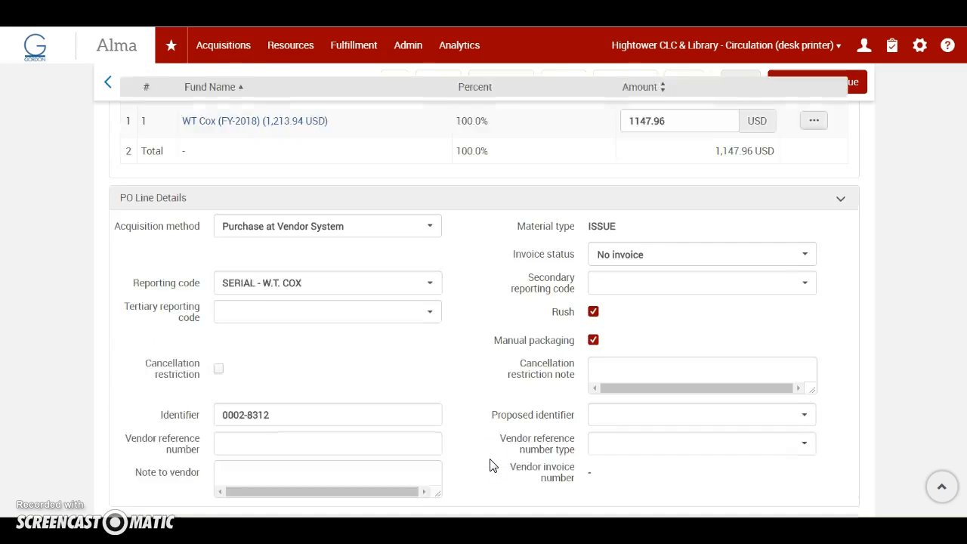
scroll(490, 465, down, 3)
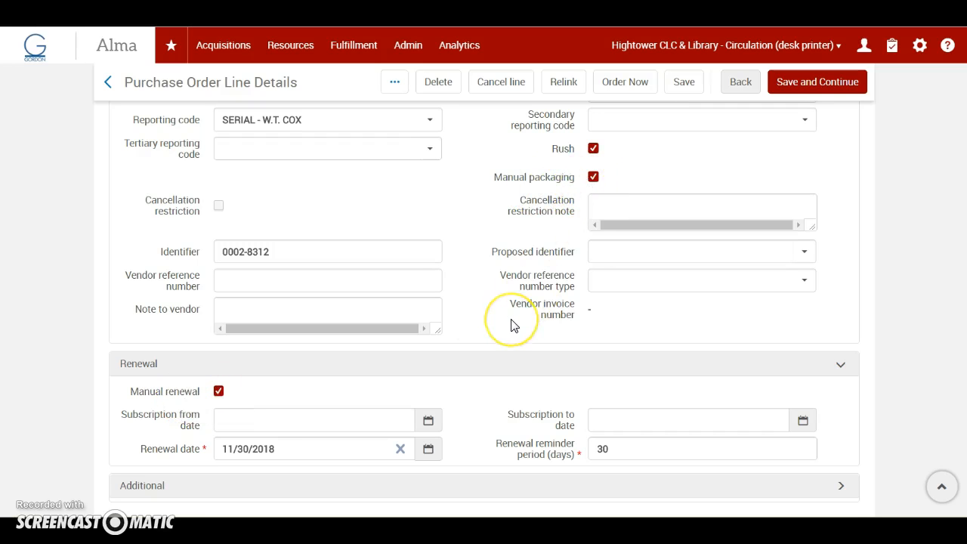
scroll(511, 324, up, 5)
scroll(511, 325, up, 10)
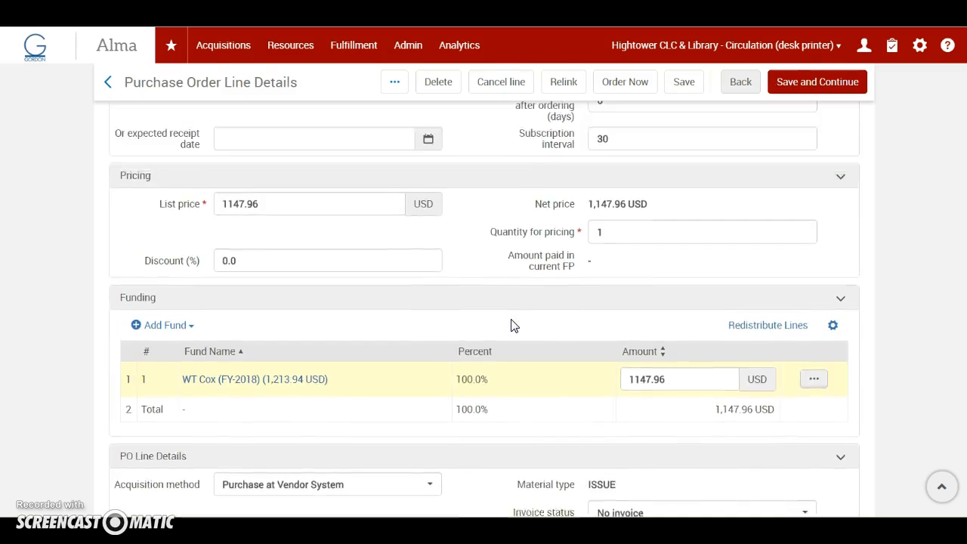
scroll(512, 325, up, 5)
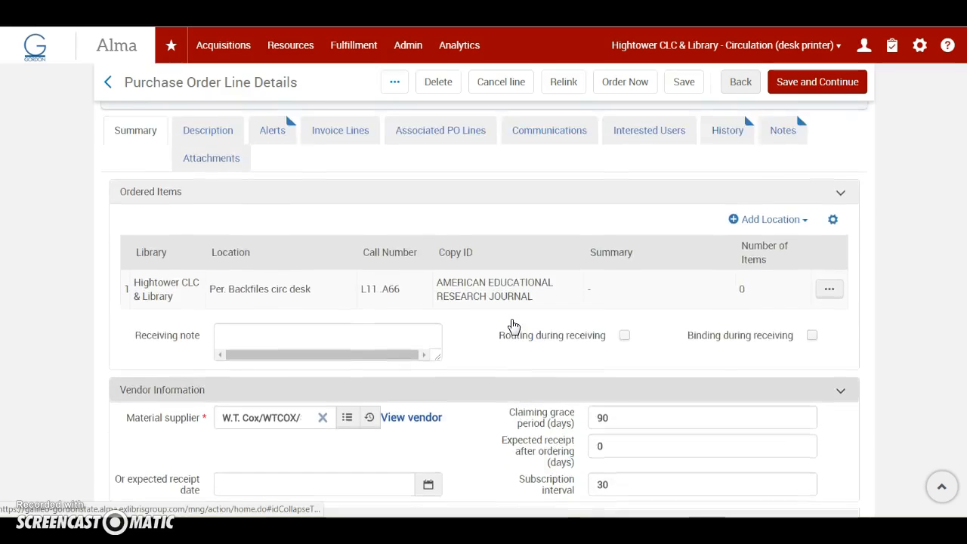
click(819, 89)
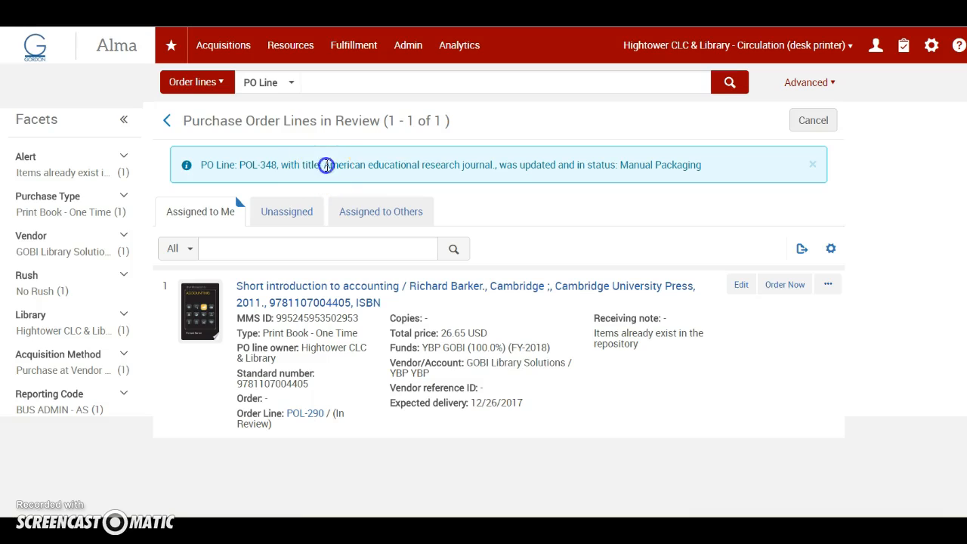
Search all titles for American educational research journal, reusing the title from the order line's update message.
drag(327, 165, 448, 166)
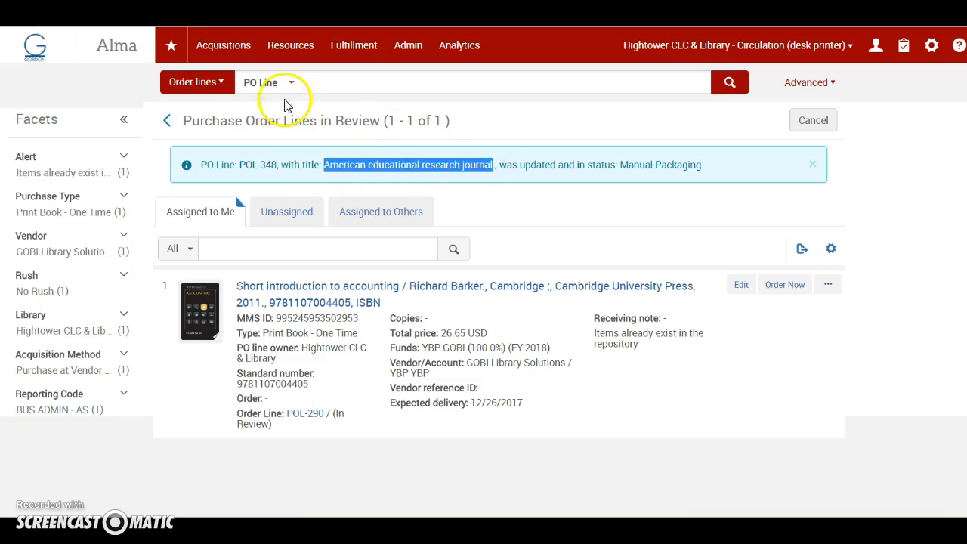
click(215, 81)
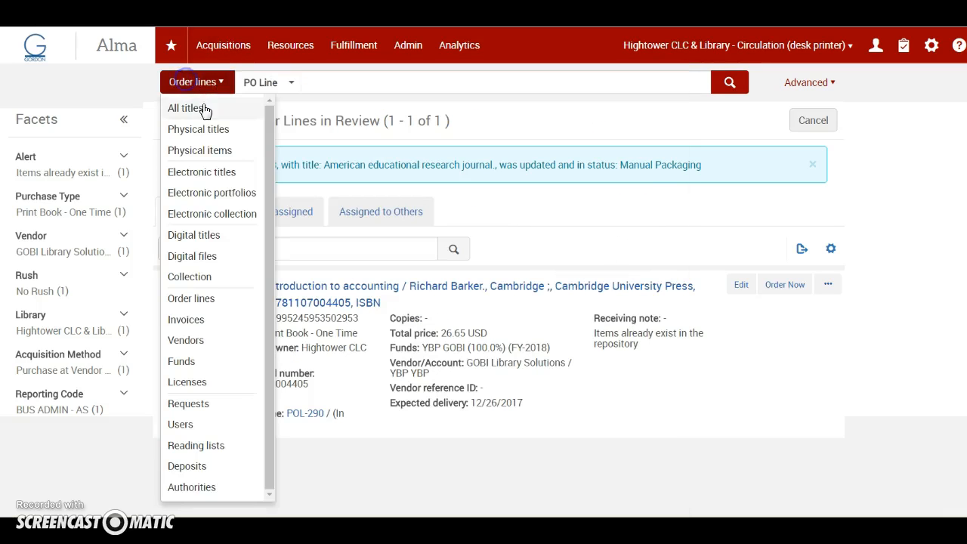
click(198, 106)
click(743, 94)
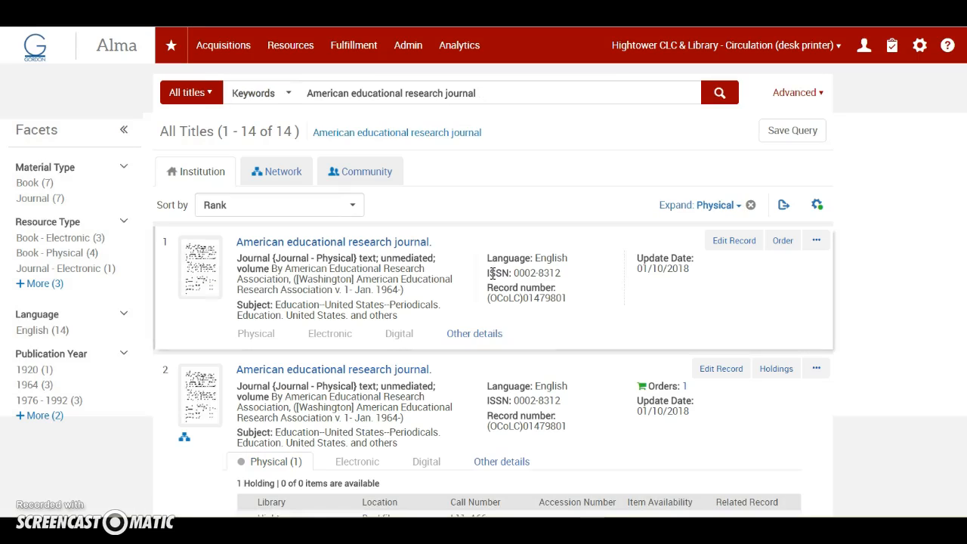
Open the Hightower Backfiles holding of the physical American educational research journal title that carries the order for editing.
scroll(531, 324, down, 1)
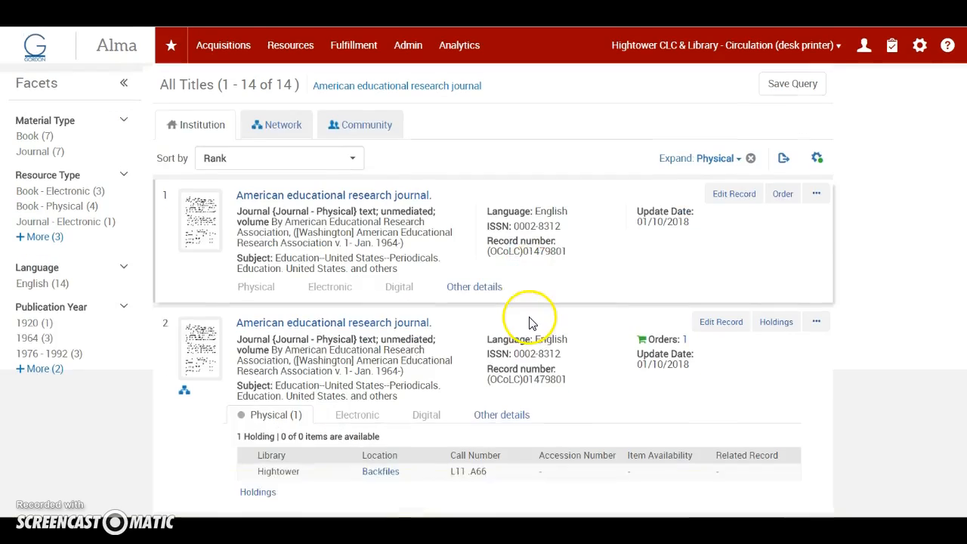
scroll(531, 323, down, 3)
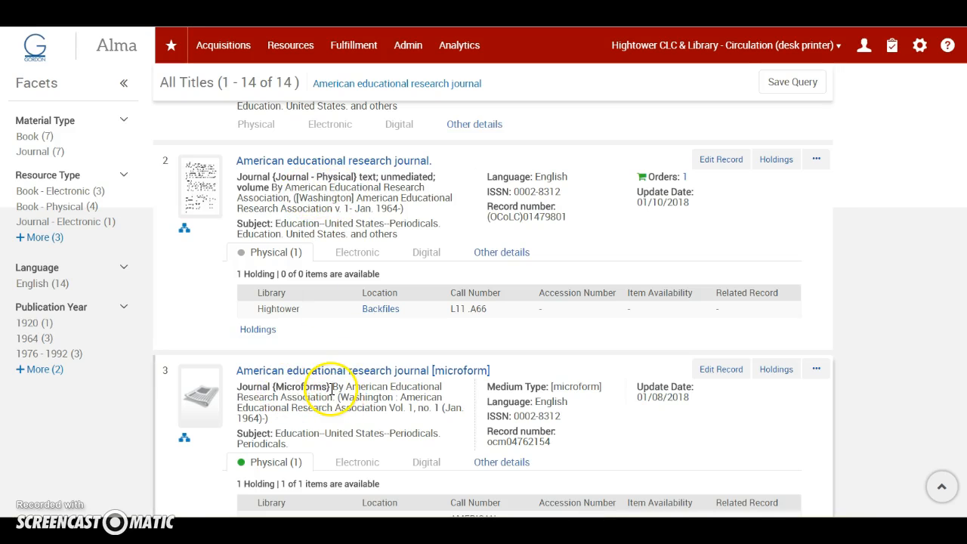
scroll(330, 389, up, 2)
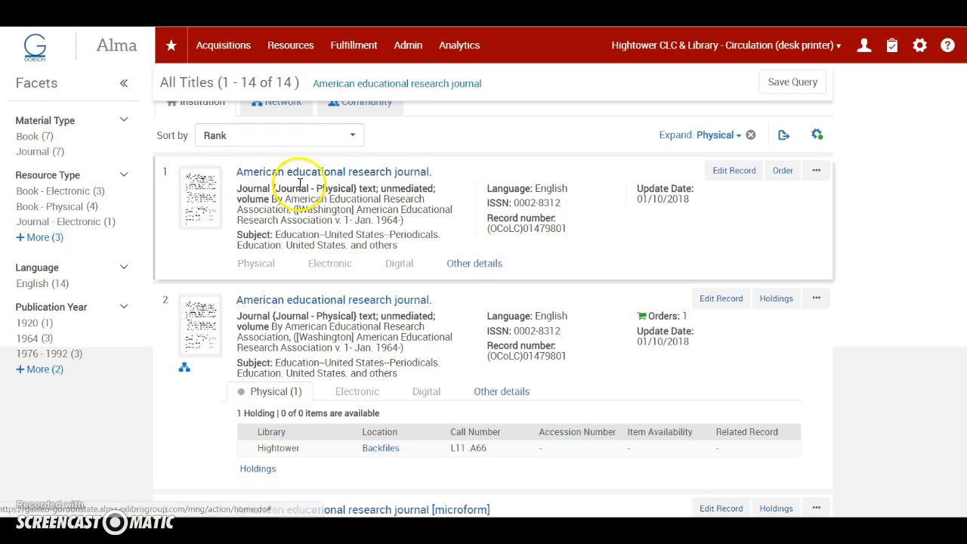
scroll(347, 333, down, 1)
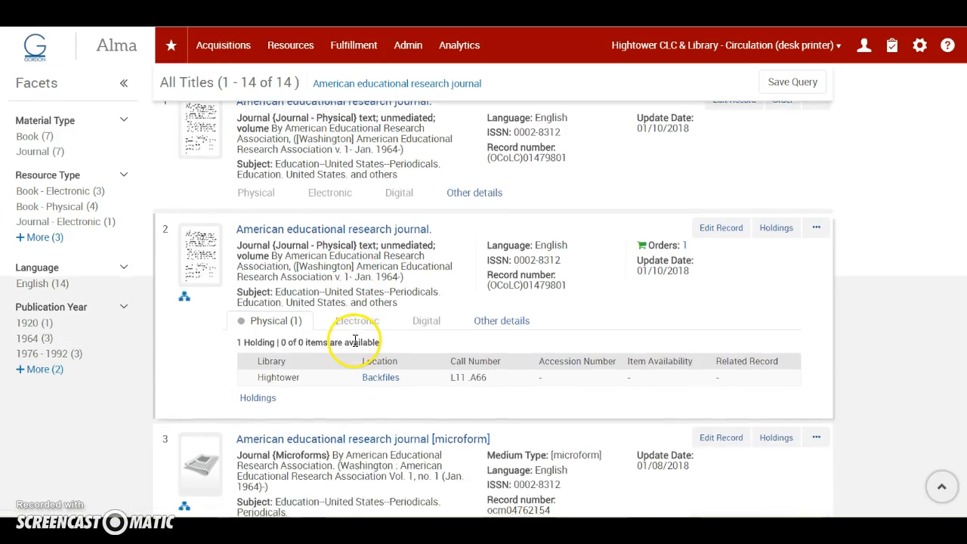
scroll(389, 287, down, 1)
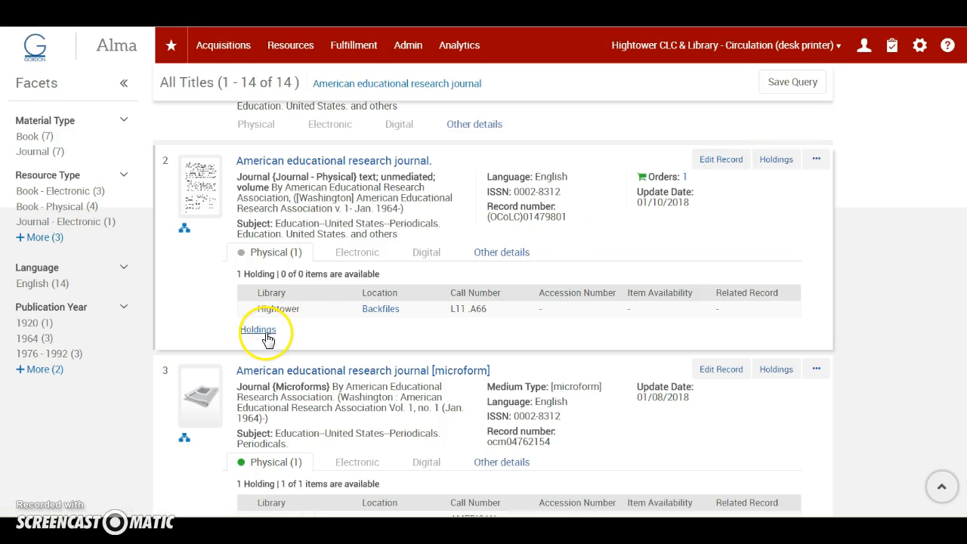
click(786, 163)
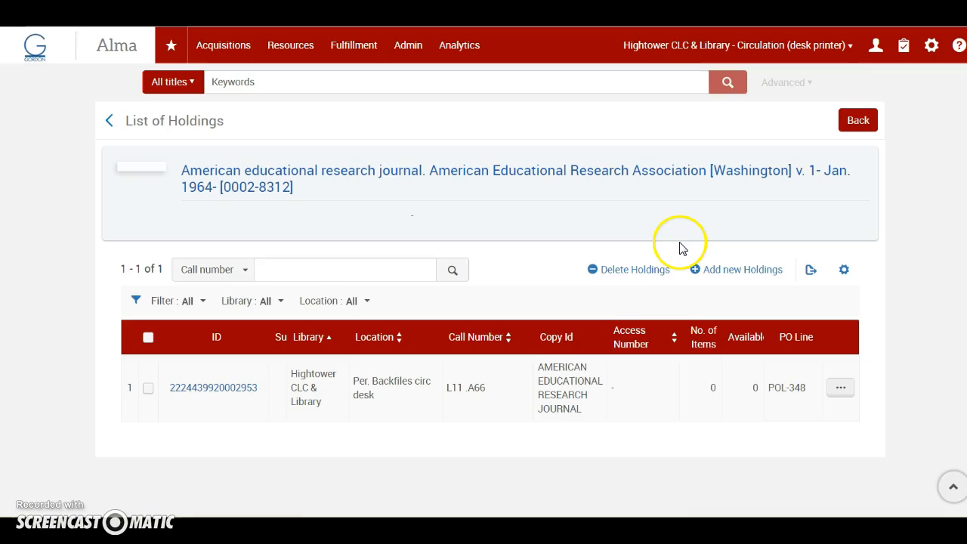
click(839, 393)
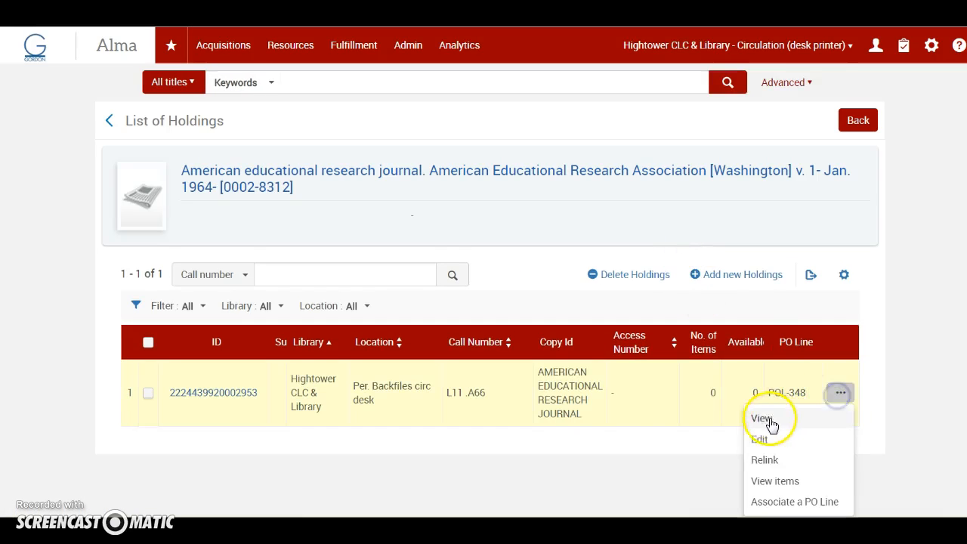
click(755, 441)
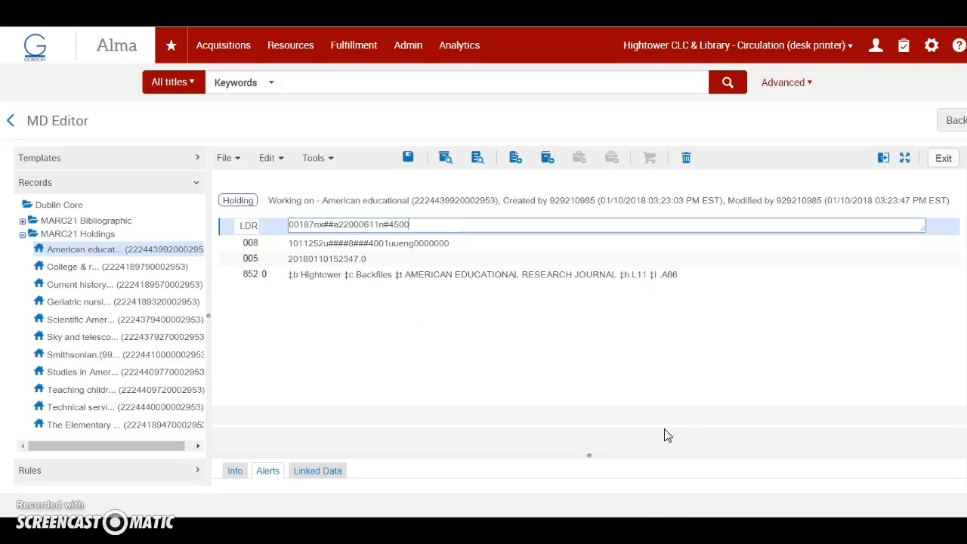
Open the holding record's 852 field in form view for editing by subfield.
click(238, 277)
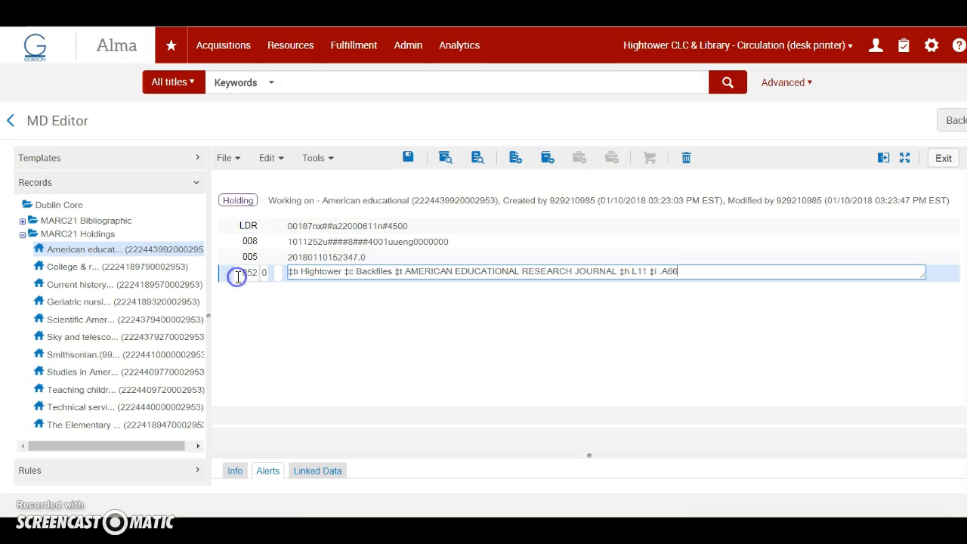
click(274, 158)
click(316, 385)
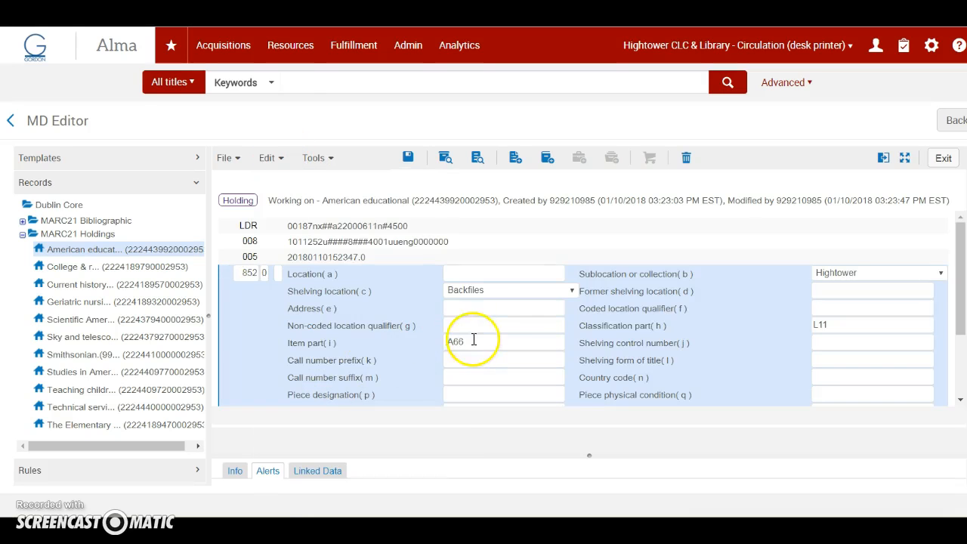
Move the title AMERICAN EDUCATIONAL RESEARCH JOURNAL from the 852 copy number (t) subfield to shelving form of title (l) and save the record.
scroll(608, 374, down, 1)
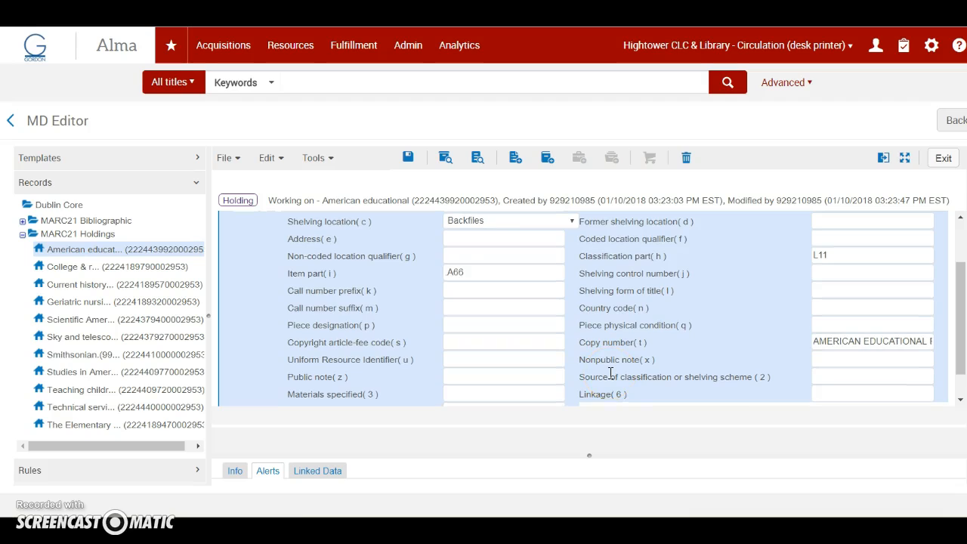
scroll(610, 374, down, 1)
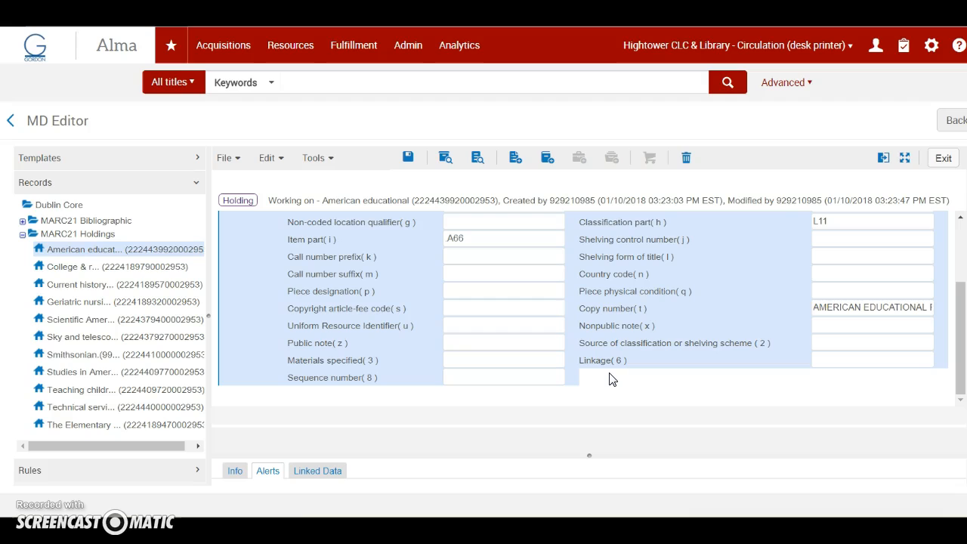
click(818, 323)
drag(817, 307, 960, 313)
key(ctrl+c)
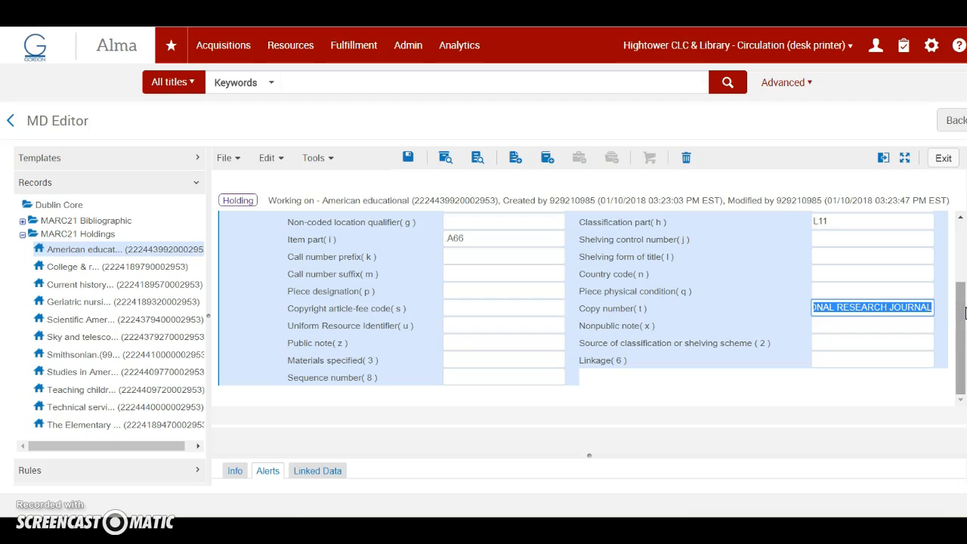
key(Delete)
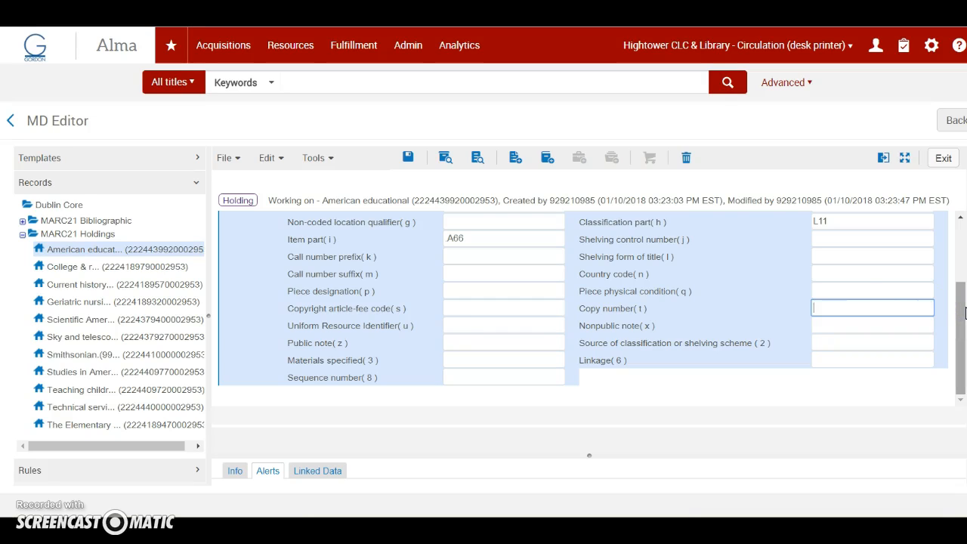
click(828, 256)
key(ctrl+v)
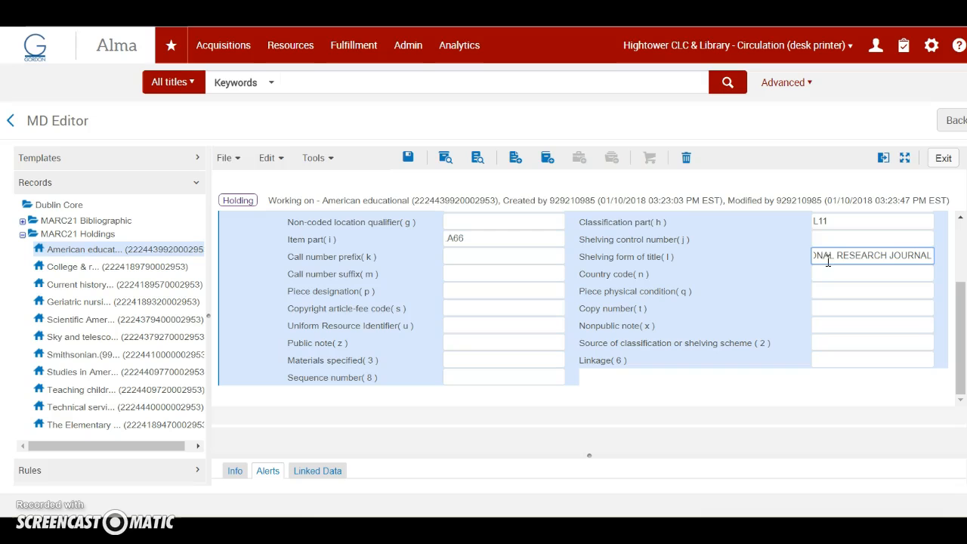
click(227, 158)
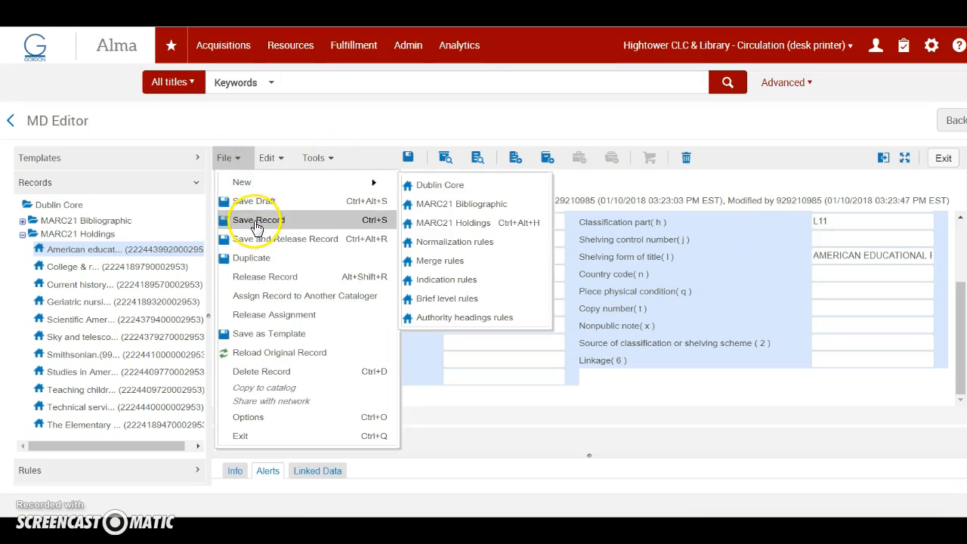
click(257, 220)
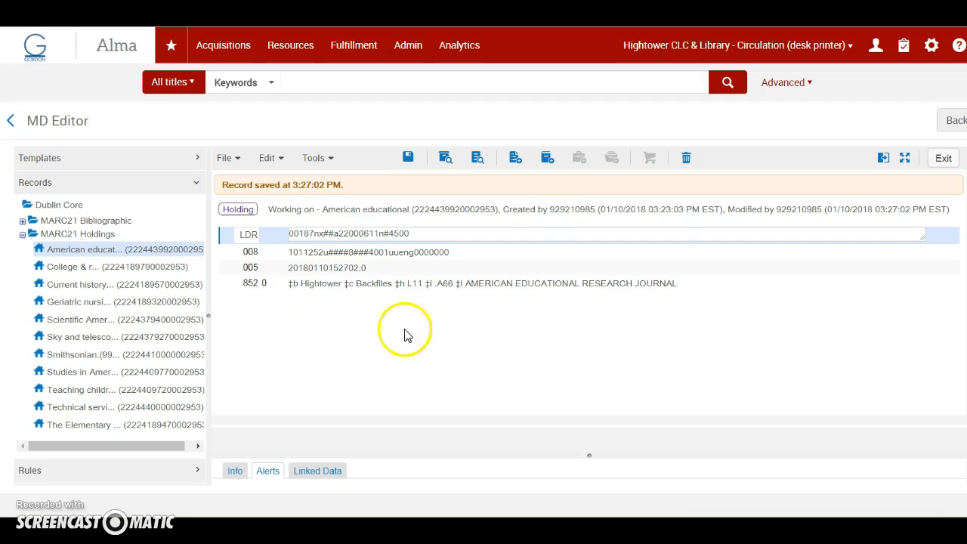
Reorder the 852 field so that ‡h L11 ‡i .A66 follows the ‡l journal title, and save the holding record.
click(395, 286)
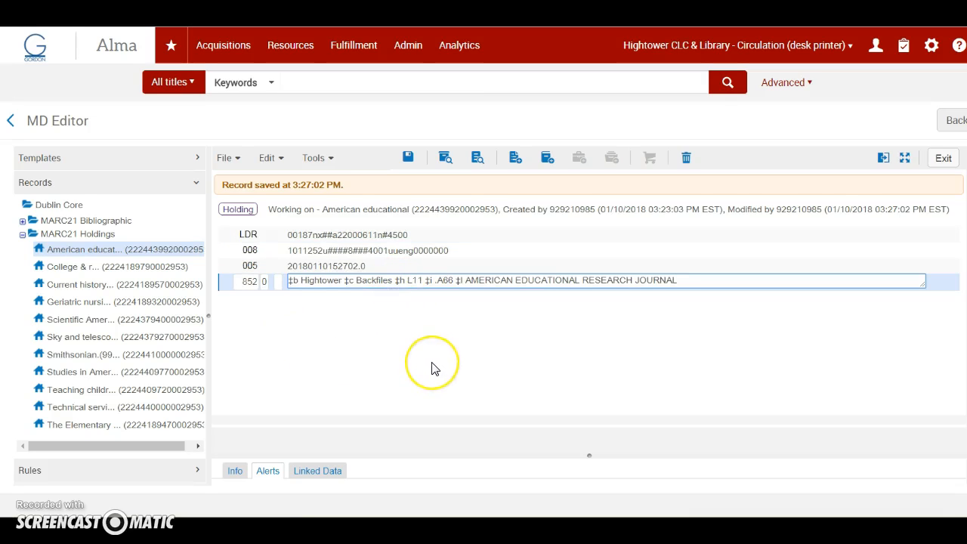
click(395, 281)
key(Delete)
key(Delete)
key(Delete)
key(Delete)
key(Delete)
key(Delete)
key(Delete)
key(Delete)
key(Delete)
key(Delete)
key(Delete)
key(Delete)
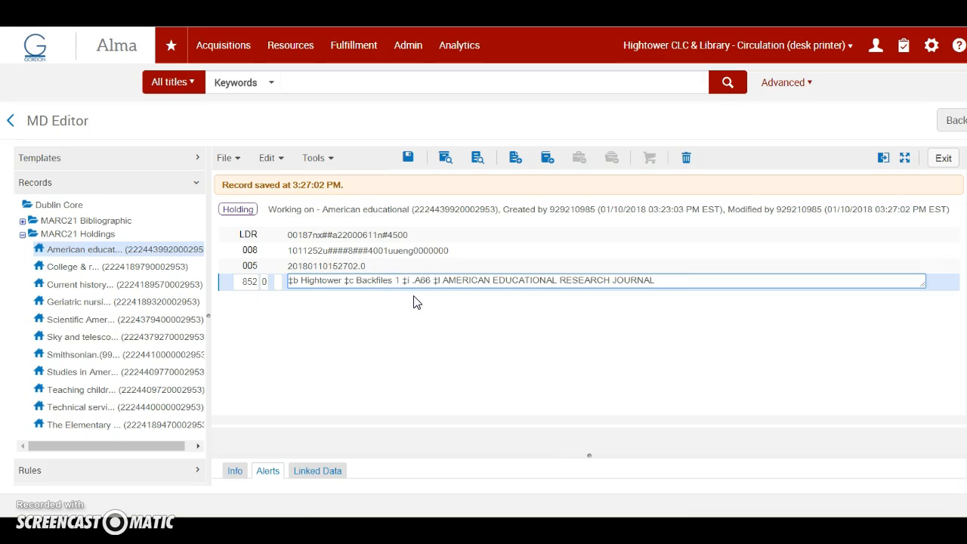
key(Delete)
key(Delete)
key(Delete)
key(Delete)
click(230, 158)
mouse_move(244, 189)
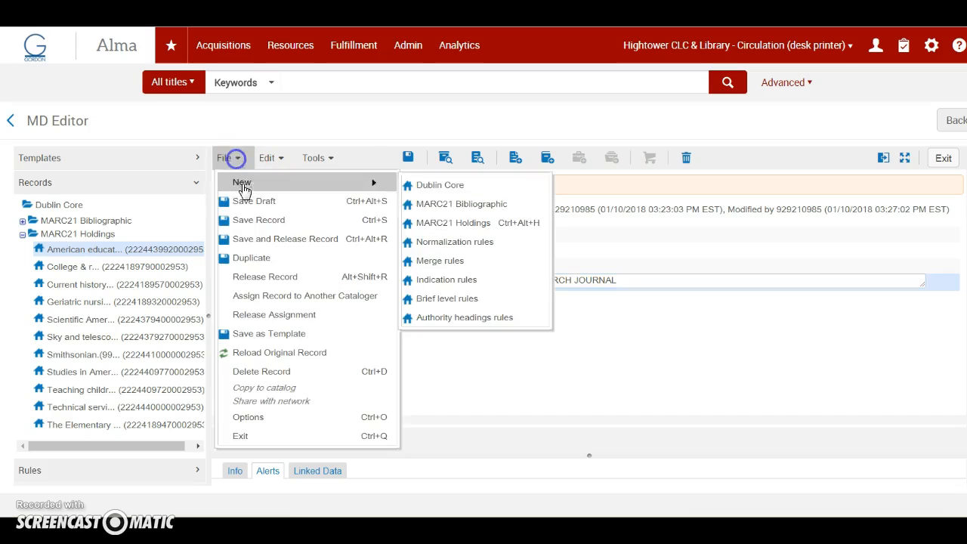
click(250, 220)
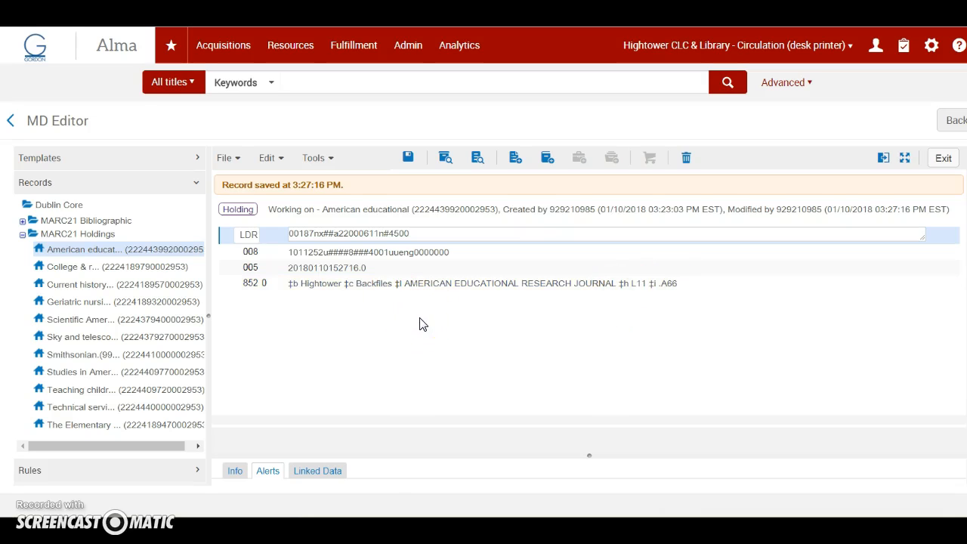
Start Expand from Template for the holding record and list the available templates.
click(236, 283)
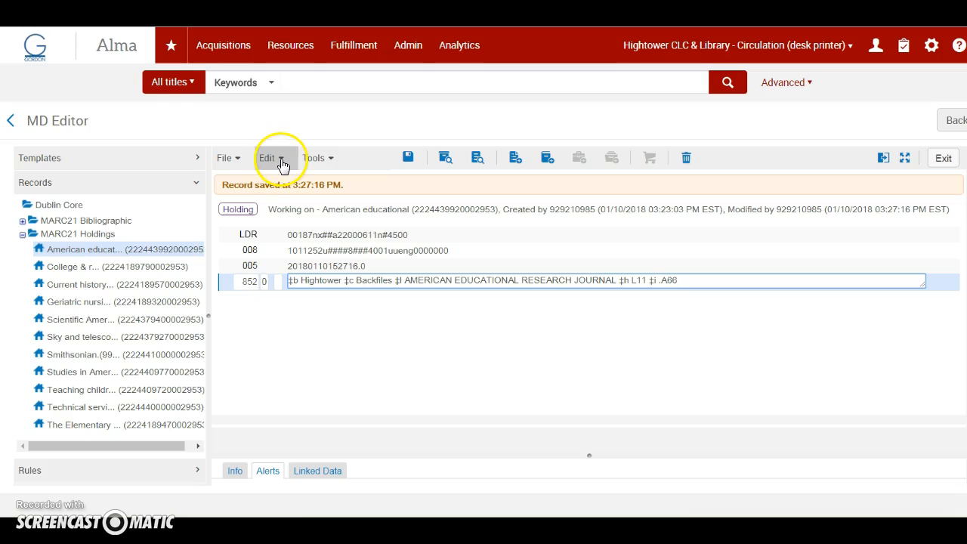
click(321, 159)
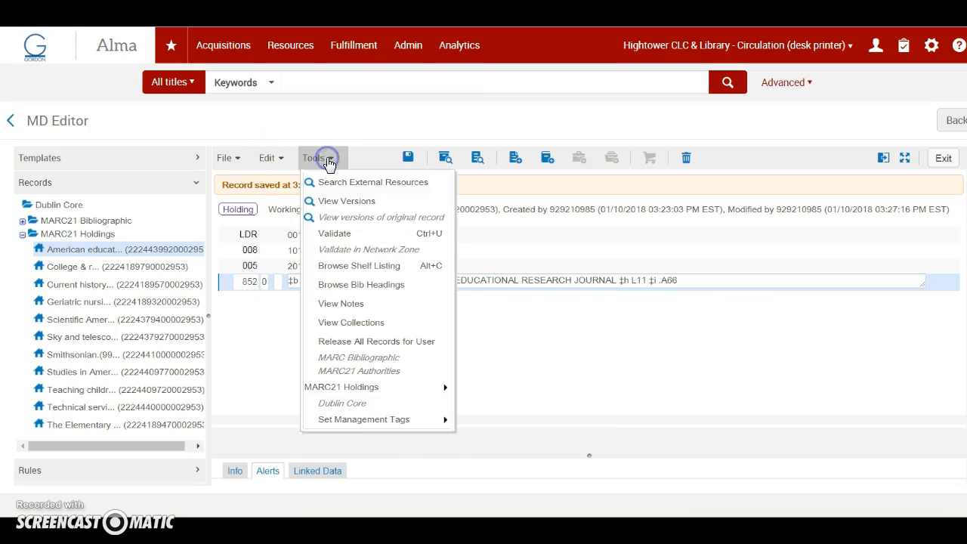
click(278, 163)
click(278, 163)
click(276, 158)
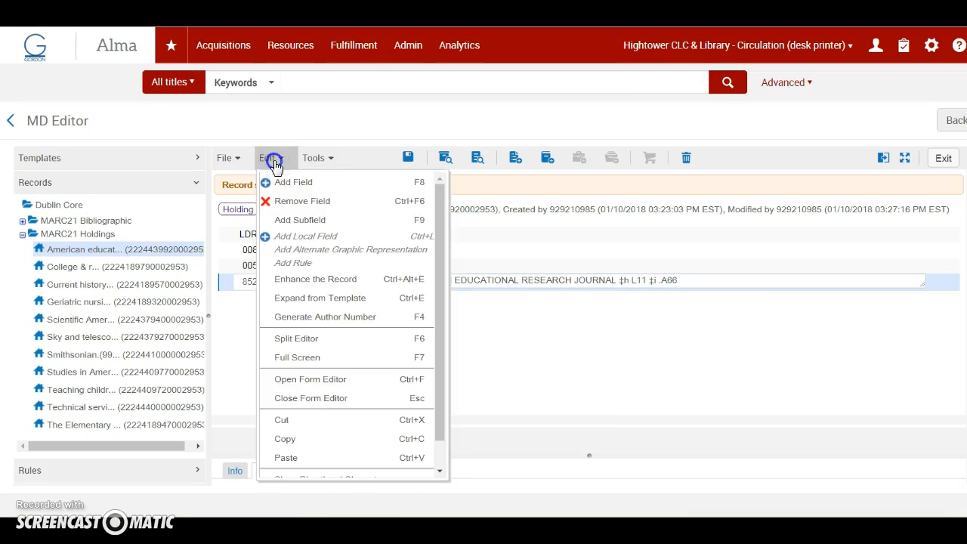
click(302, 296)
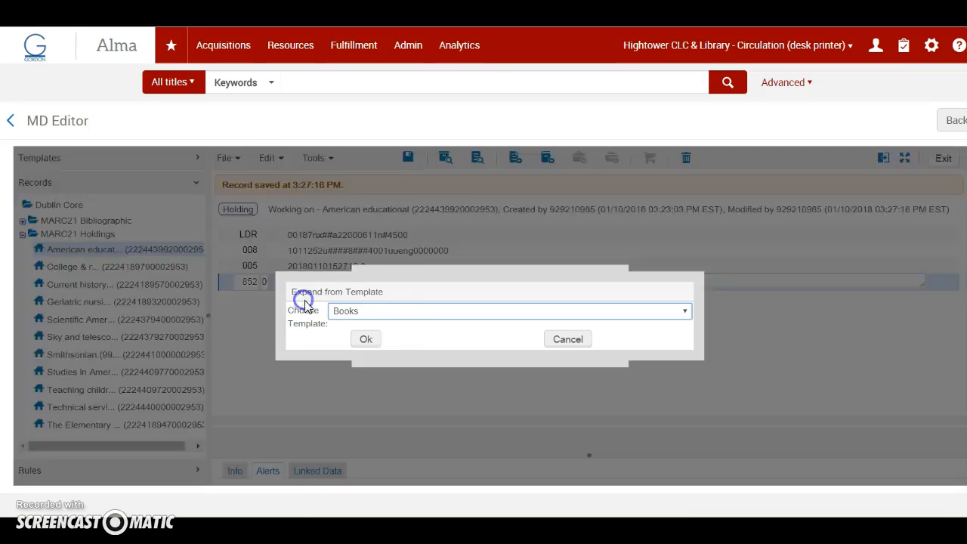
click(414, 312)
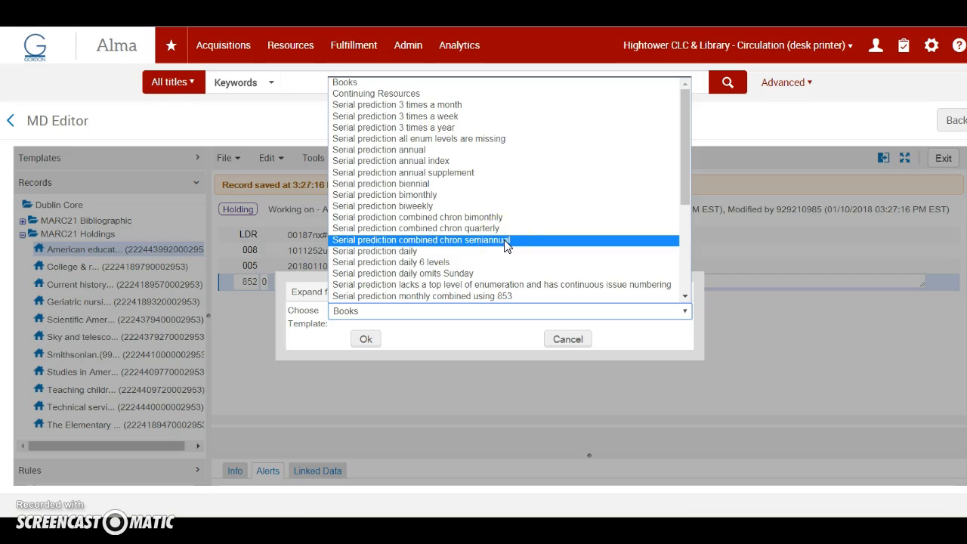
Check the journal's frequency on the SAGE Publishing page and expand the holding record in Alma with the Serial prediction bimonthly template.
scroll(507, 247, down, 3)
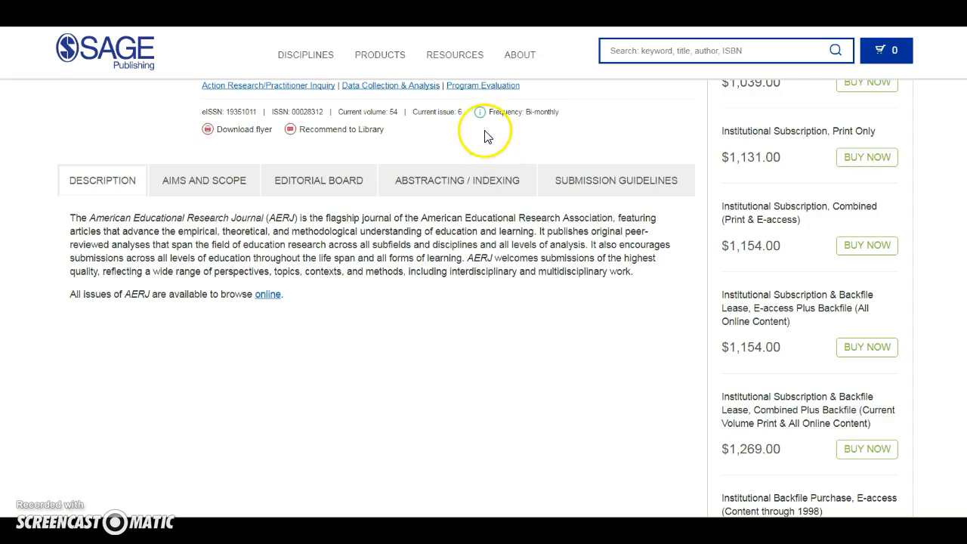
mouse_move(484, 119)
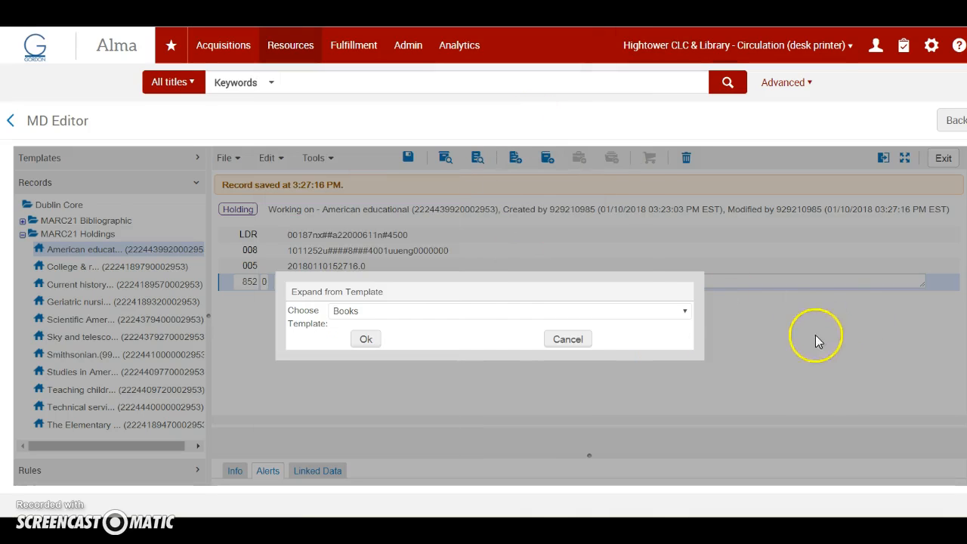
click(423, 311)
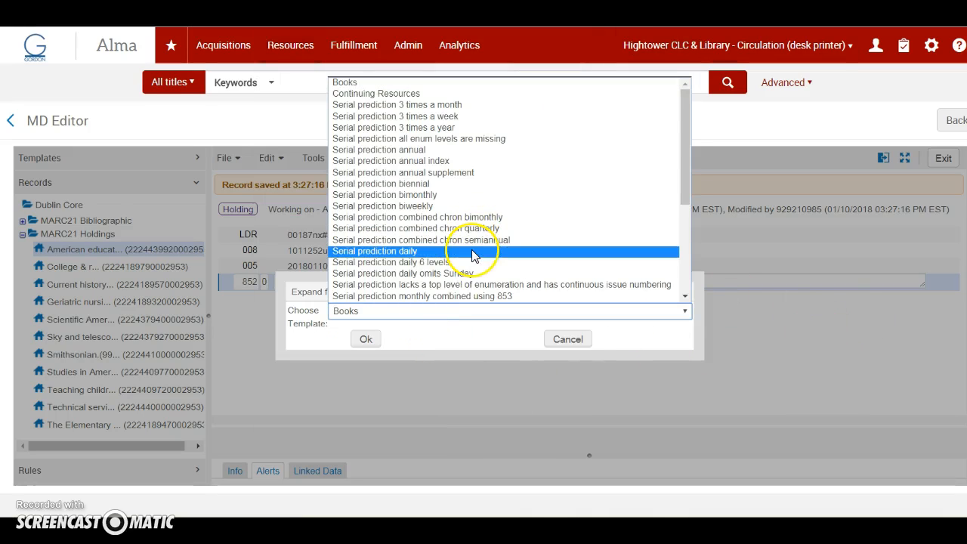
click(425, 195)
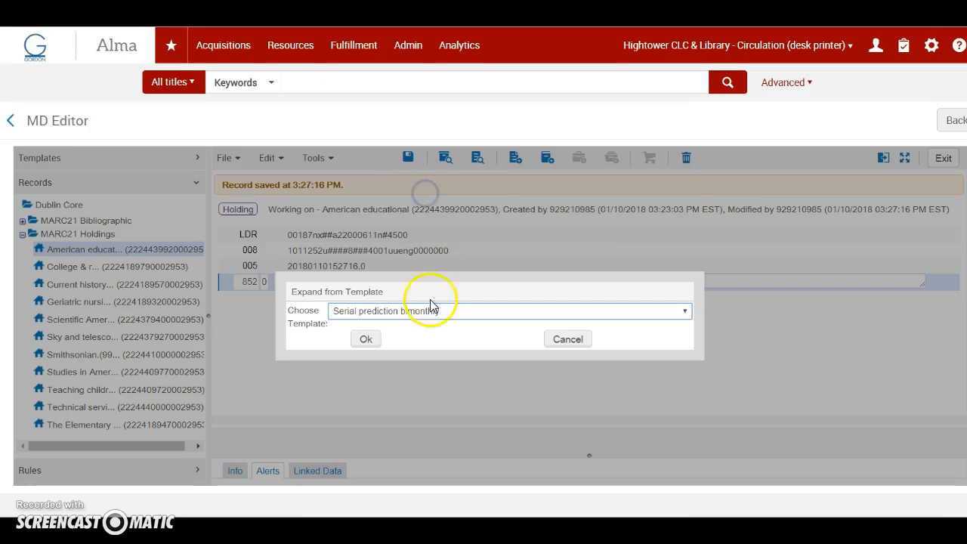
click(368, 340)
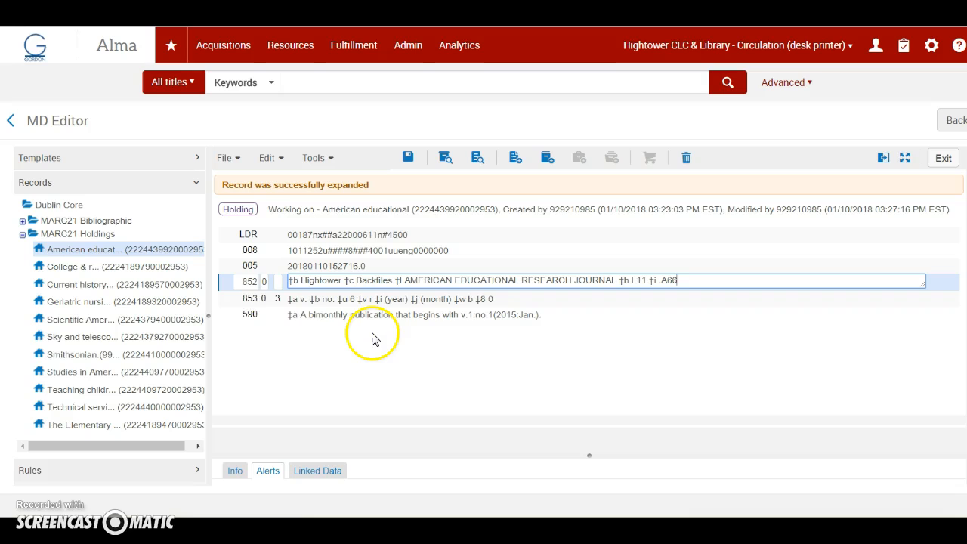
Open the next predicted item's information for the 853 field of the holding record.
click(236, 298)
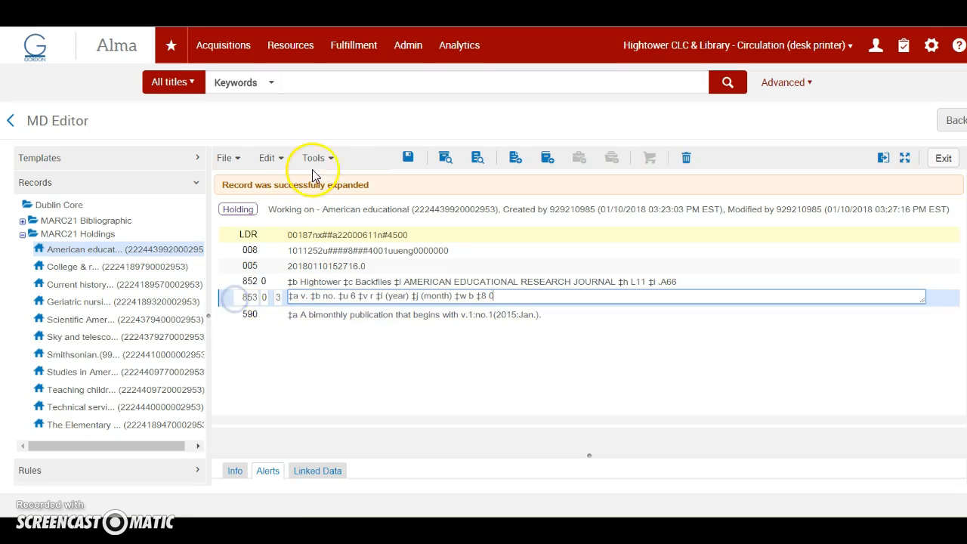
click(337, 161)
mouse_move(362, 389)
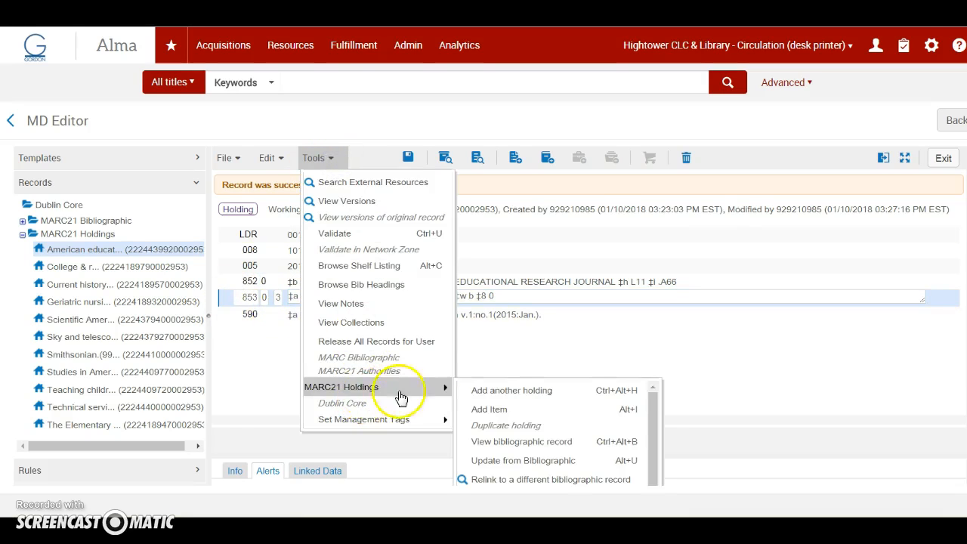
scroll(523, 464, down, 1)
click(524, 462)
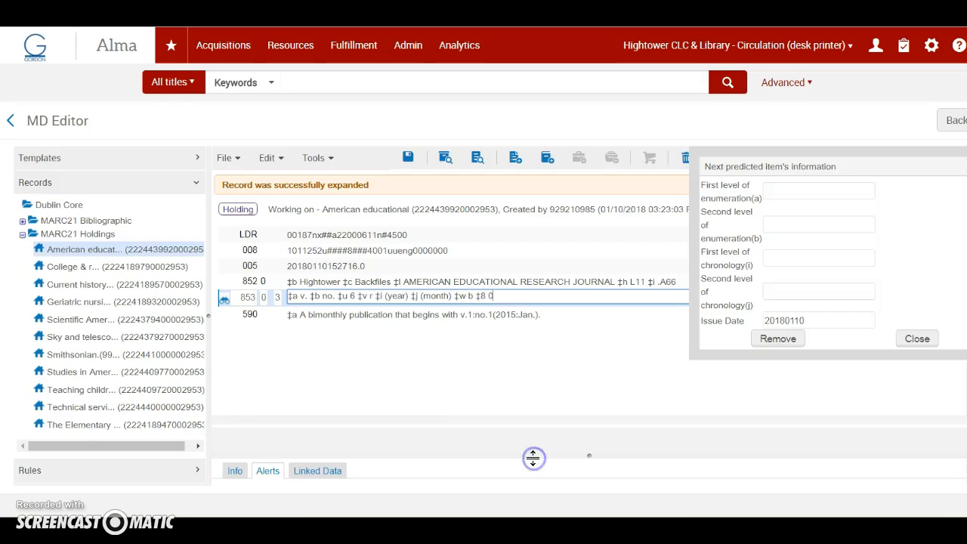
Set the next predicted item's first level of enumeration to 55 and first level of chronology to 2018, and close the form.
click(785, 189)
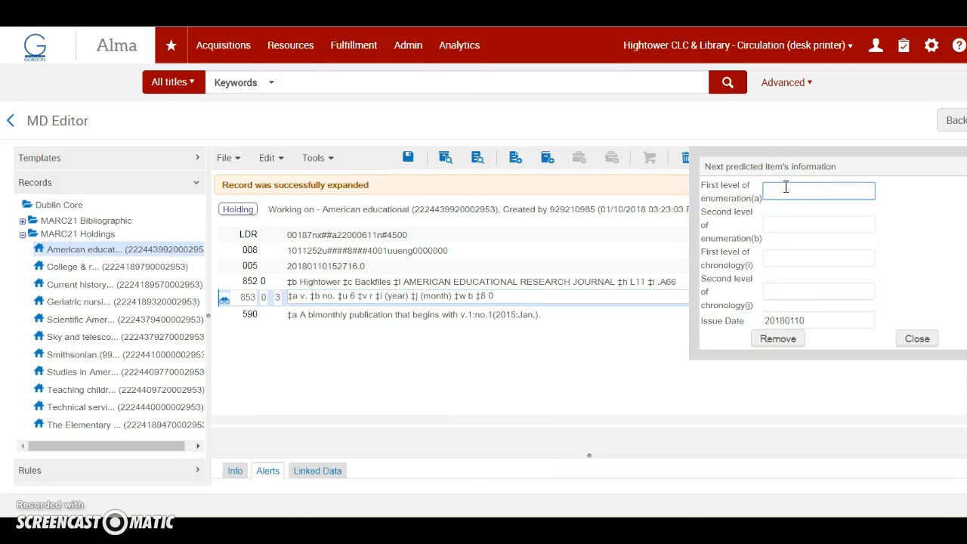
text(55)
click(782, 228)
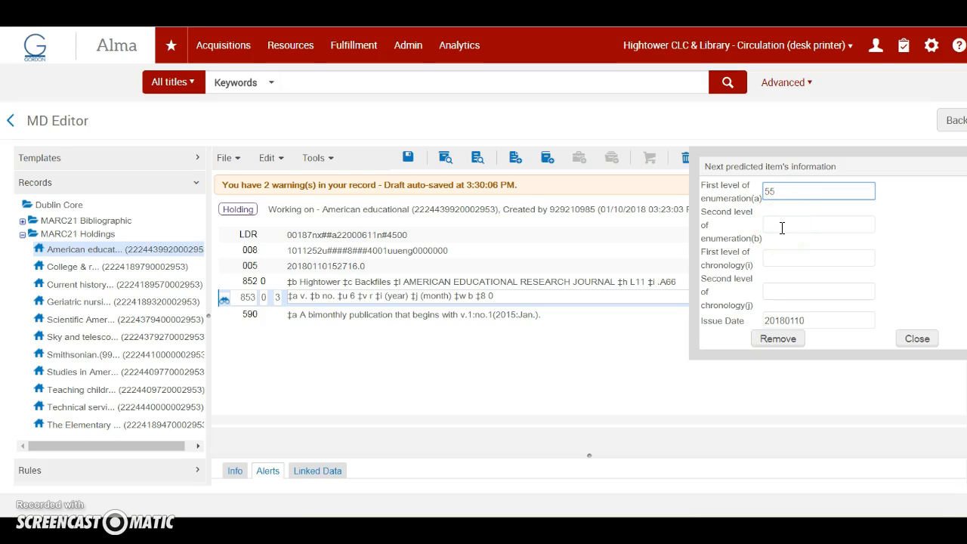
click(784, 257)
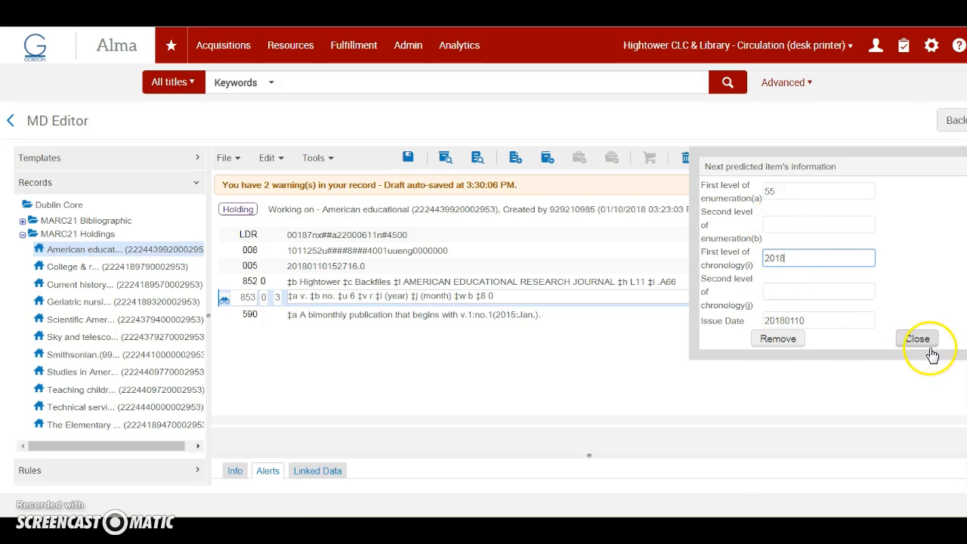
click(808, 321)
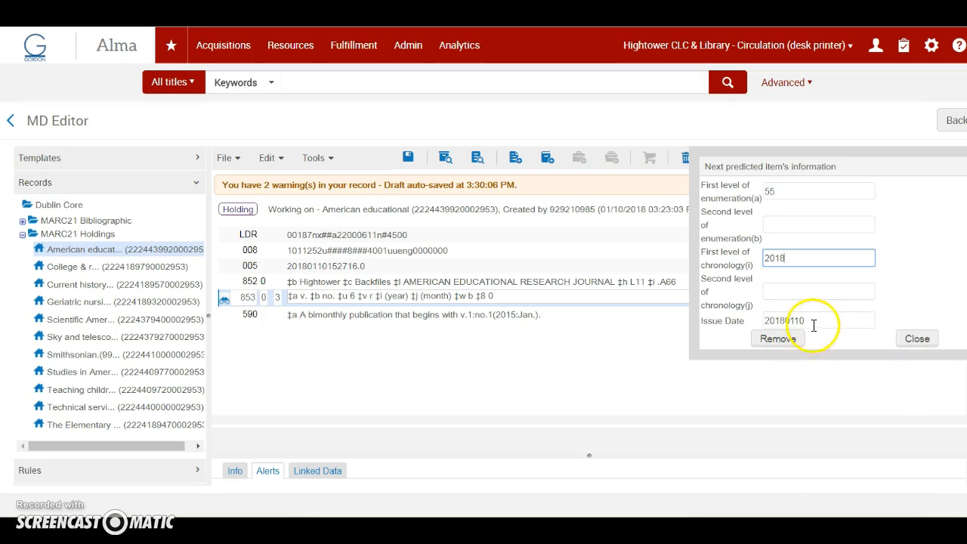
click(917, 339)
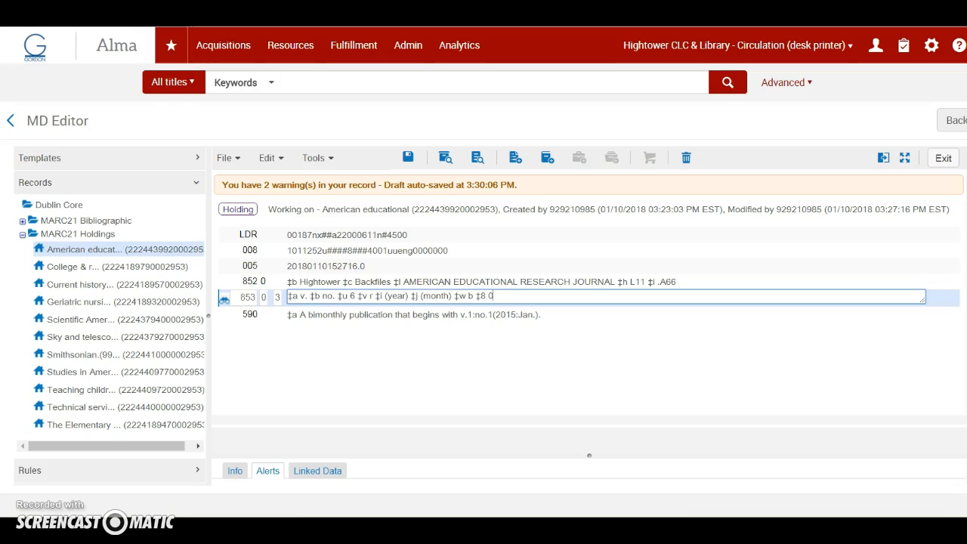
Reopen the 853 field's next predicted item information, set the second level of enumeration to 1, and close it.
click(226, 303)
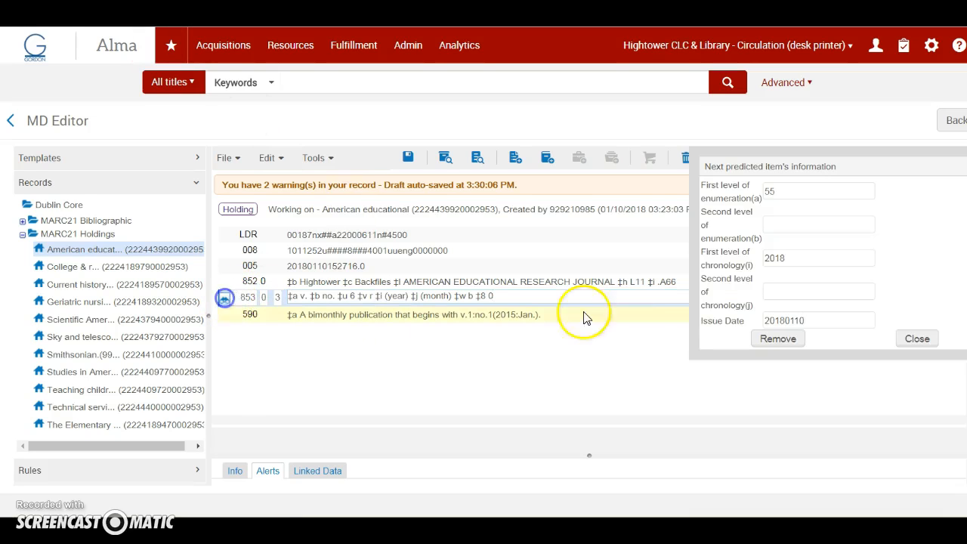
click(778, 225)
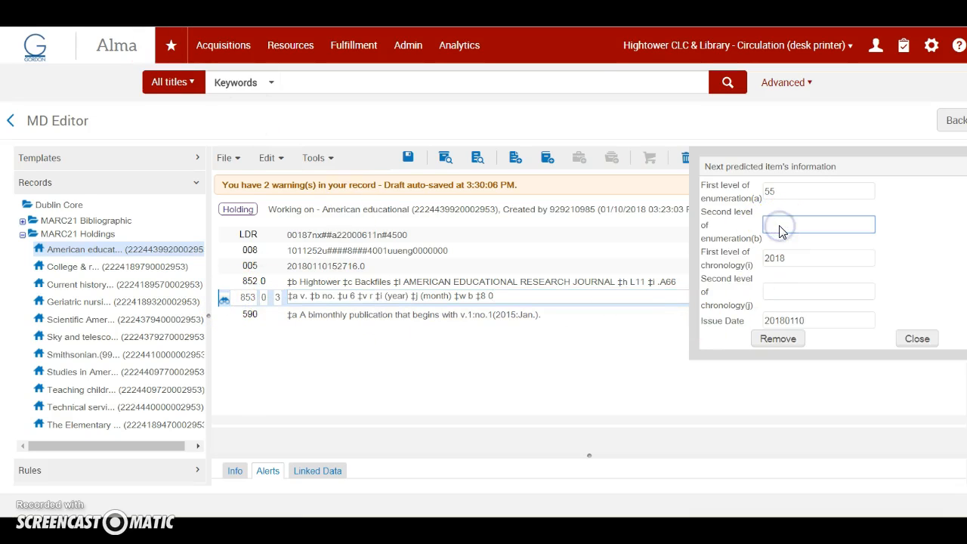
text(1)
click(917, 338)
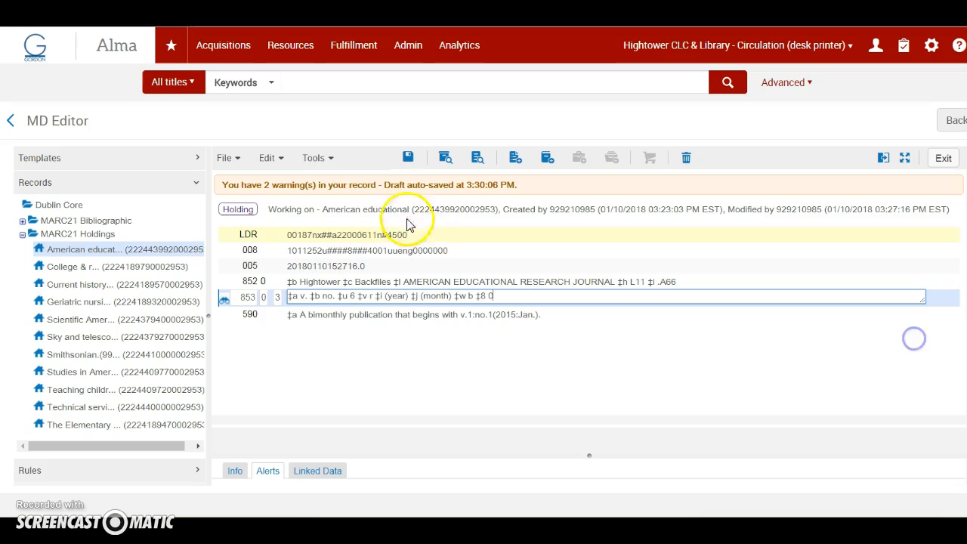
Generate the predicted items for the holding record and review their descriptions and expected arrival dates.
click(329, 163)
mouse_move(381, 389)
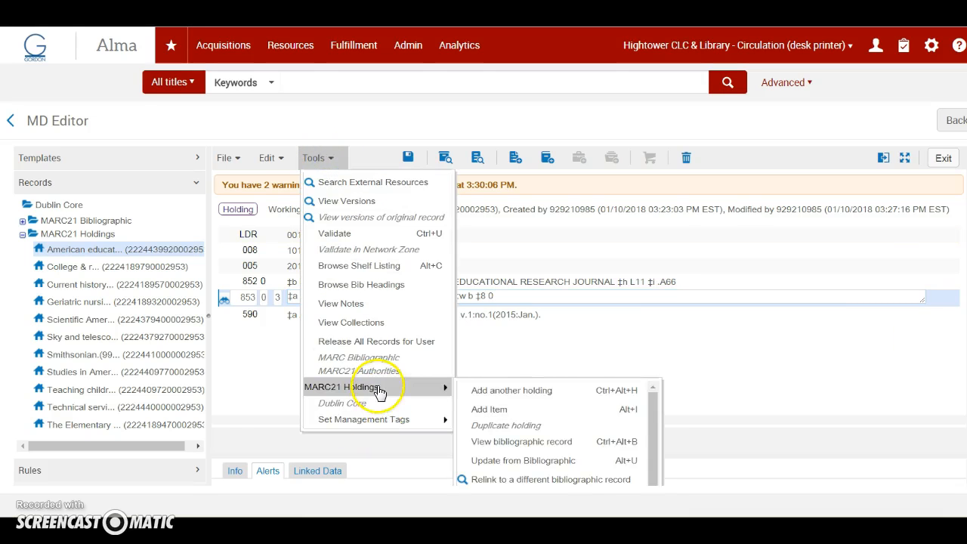
click(518, 478)
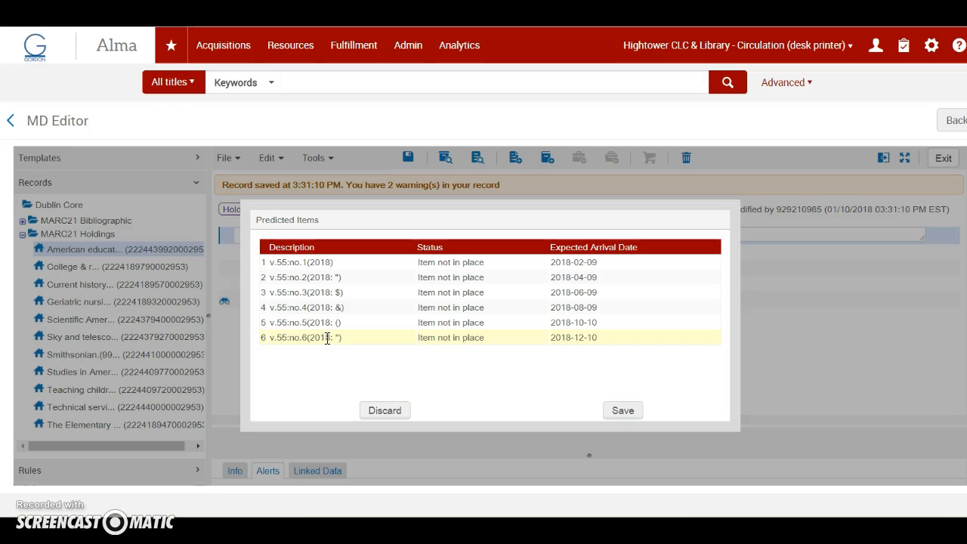
click(330, 262)
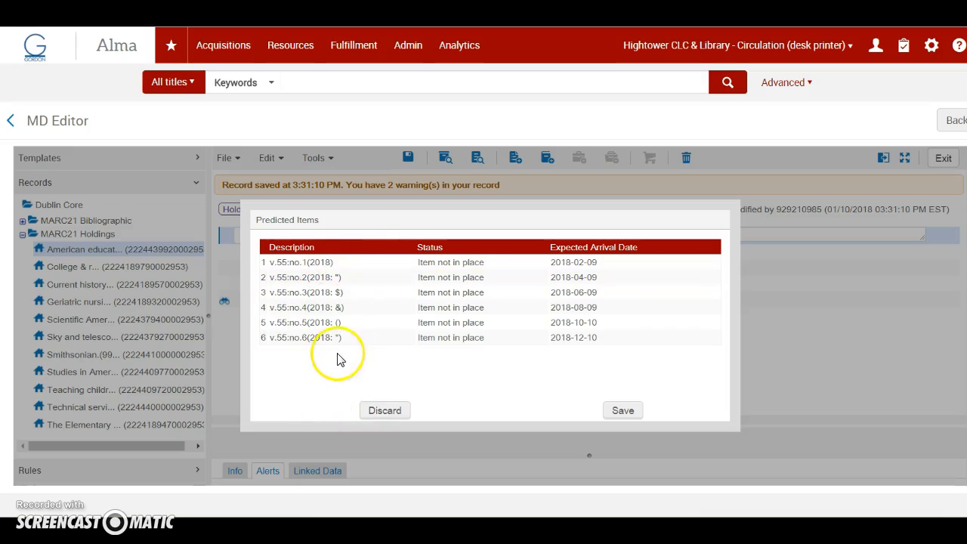
Discard the predicted items, set the second level of chronology to 02 in the 853 field's next predicted item information, and close it.
click(385, 412)
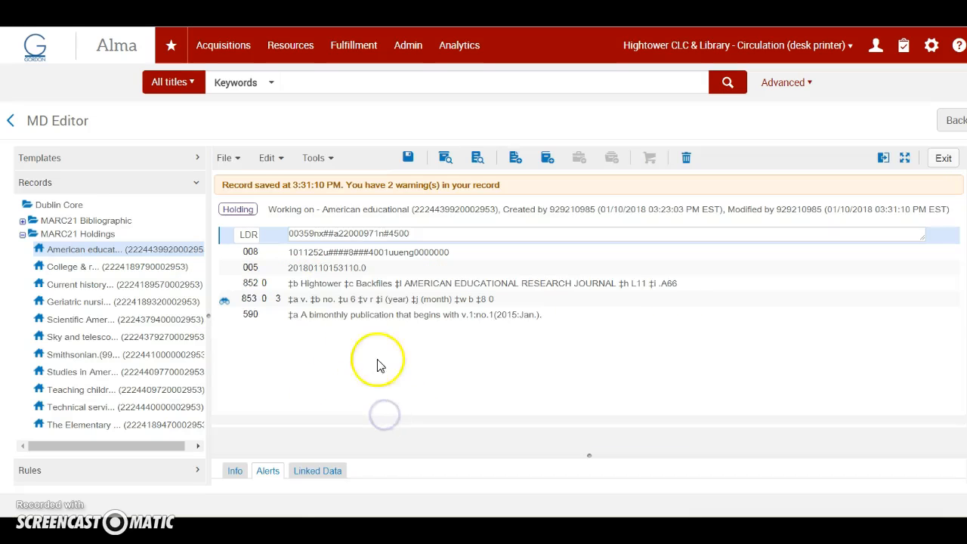
click(225, 299)
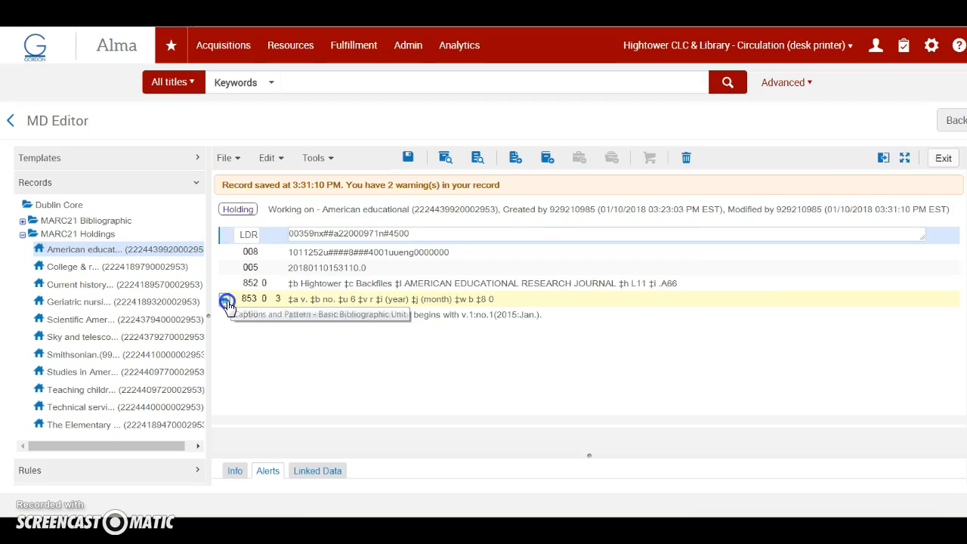
click(776, 308)
click(776, 308)
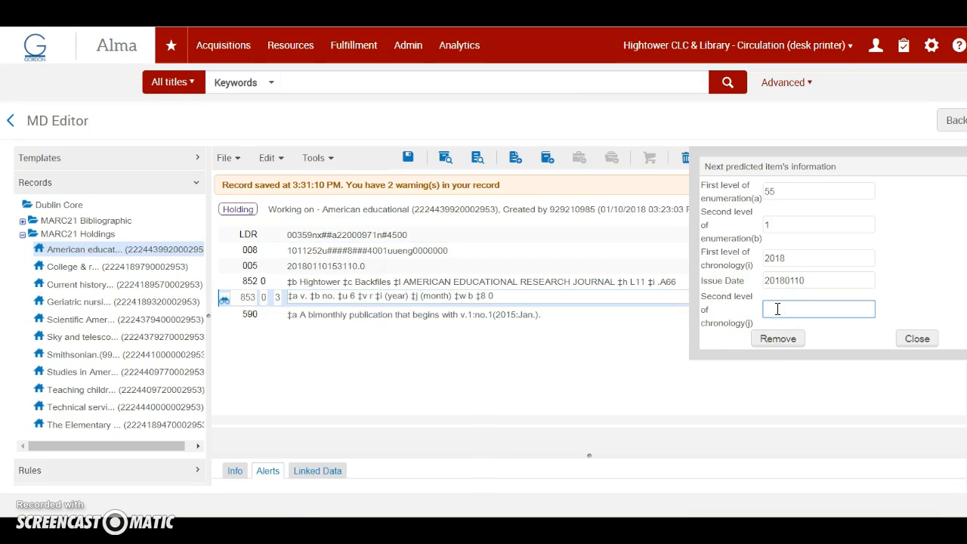
text(02)
click(917, 339)
Generate the holding record's predicted items again and save them.
click(334, 157)
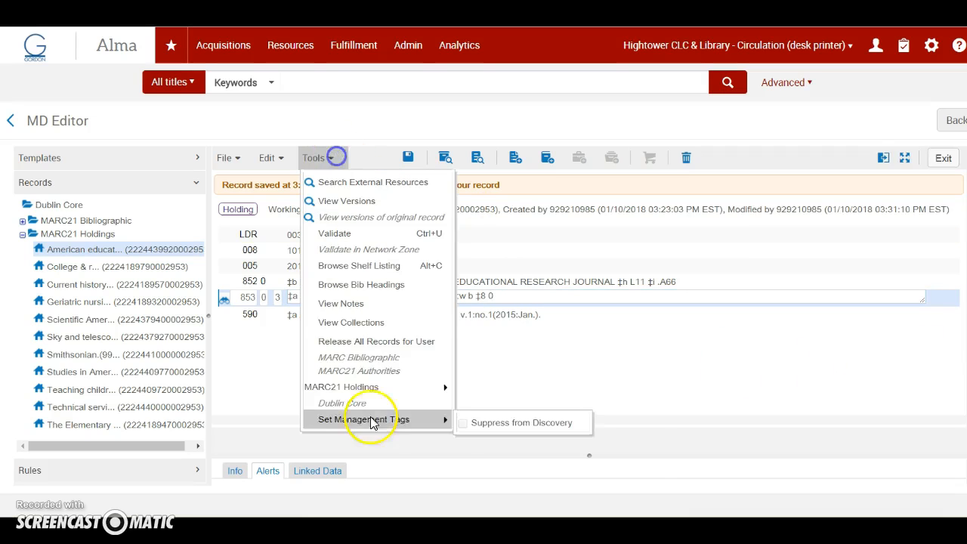
mouse_move(370, 386)
scroll(483, 438, down, 3)
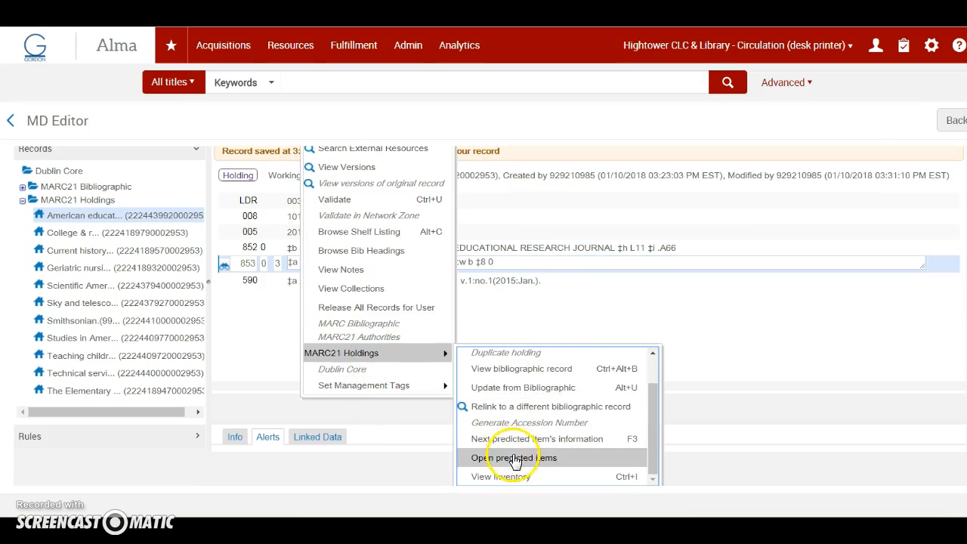
click(528, 458)
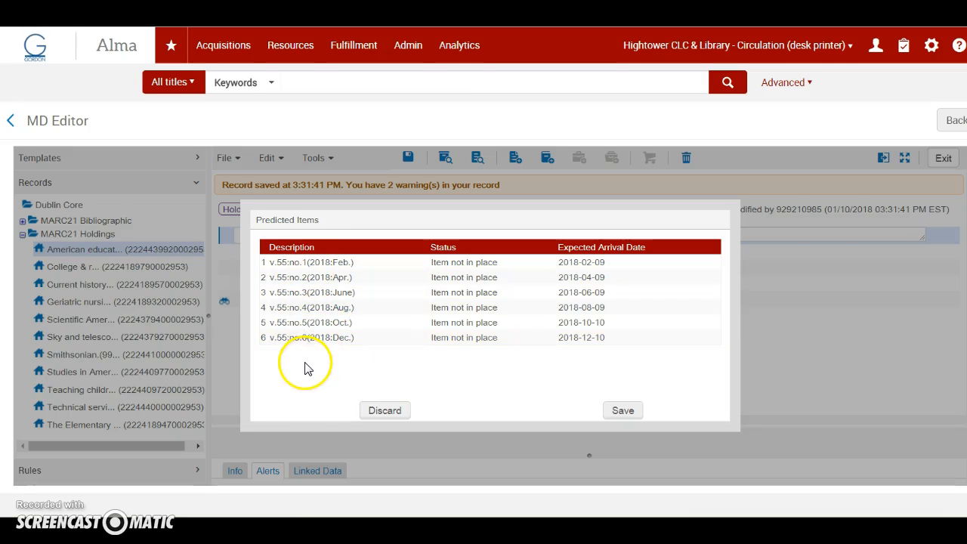
click(624, 415)
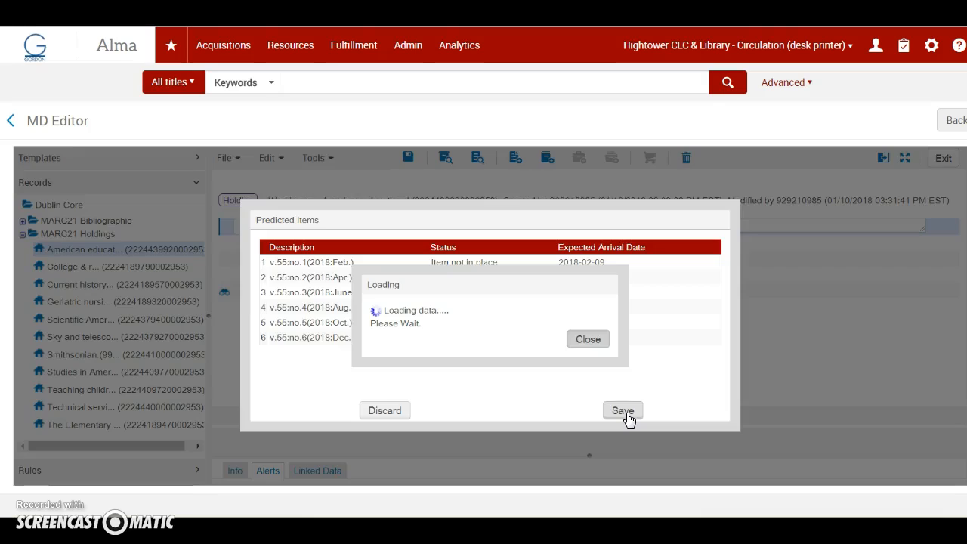
click(572, 370)
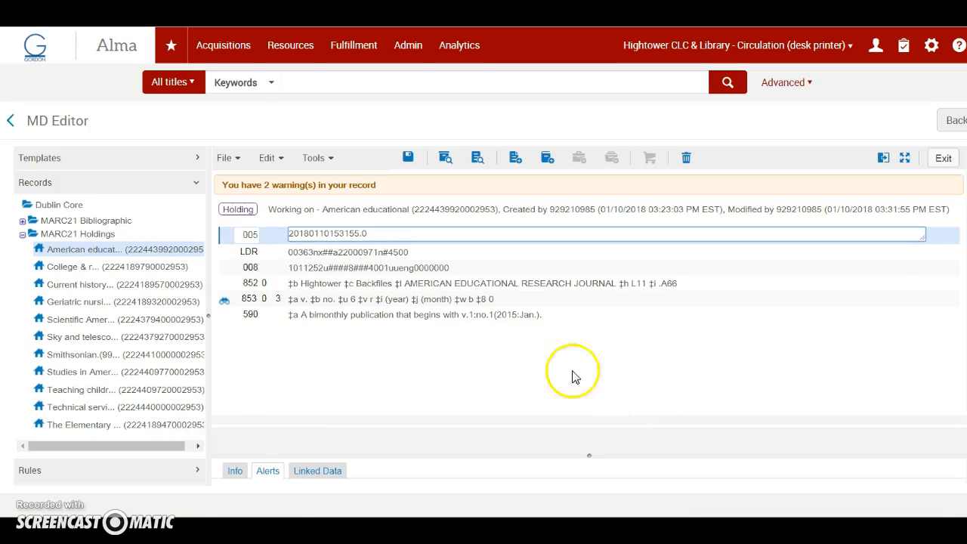
drag(403, 283, 616, 282)
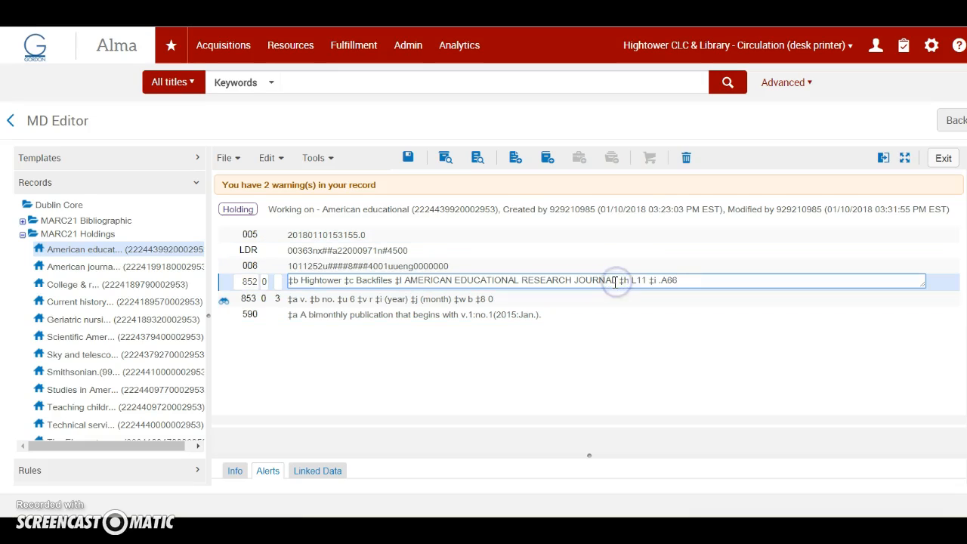
click(633, 281)
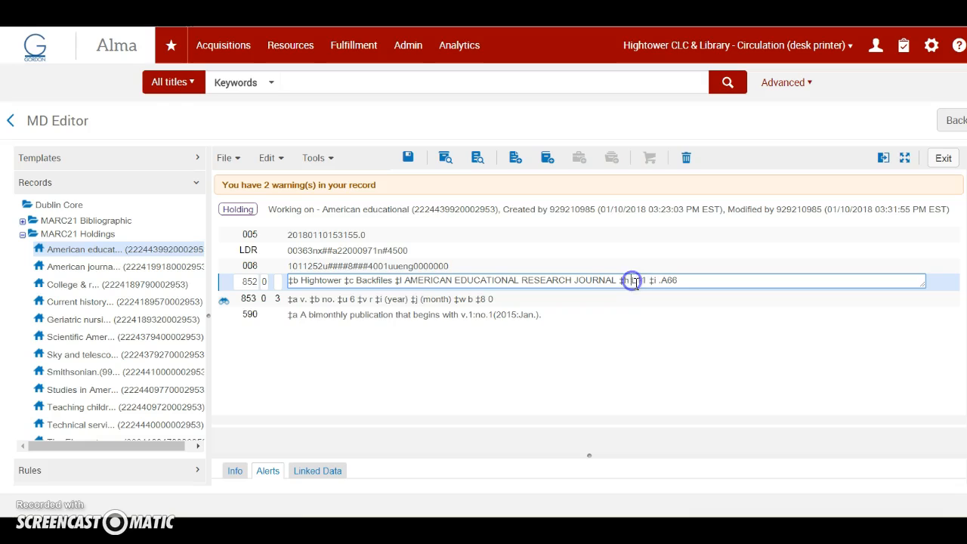
text(‡b Hightower ‡c Backfiles ‡l AMERICAN EDUCATIONAL RESEARCH JOURNAL ‡h L11 ‡i .A66)
click(659, 280)
text(.)
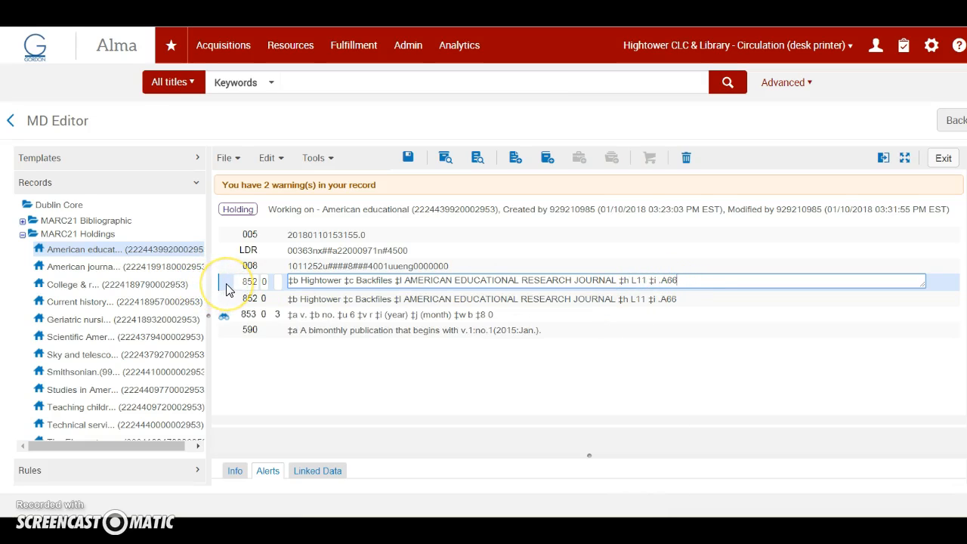
click(290, 160)
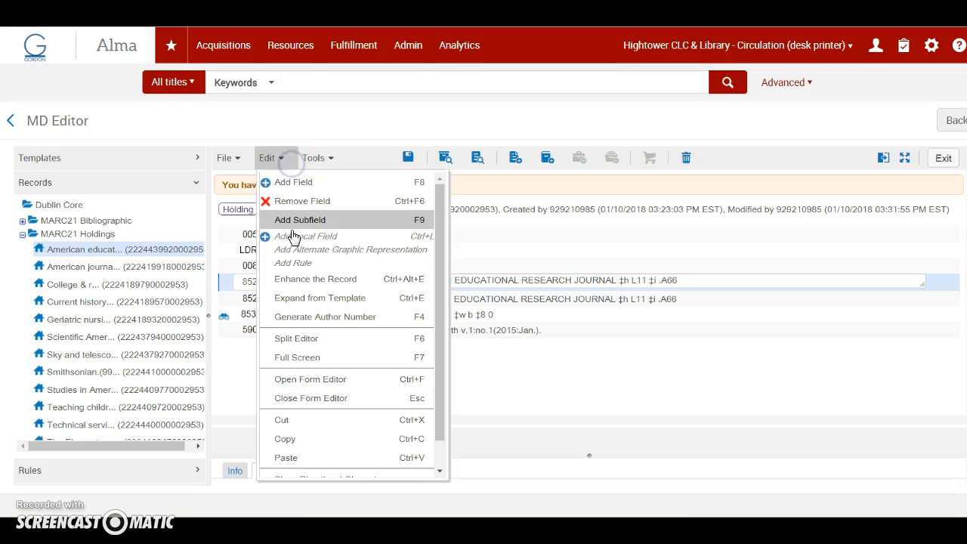
click(311, 213)
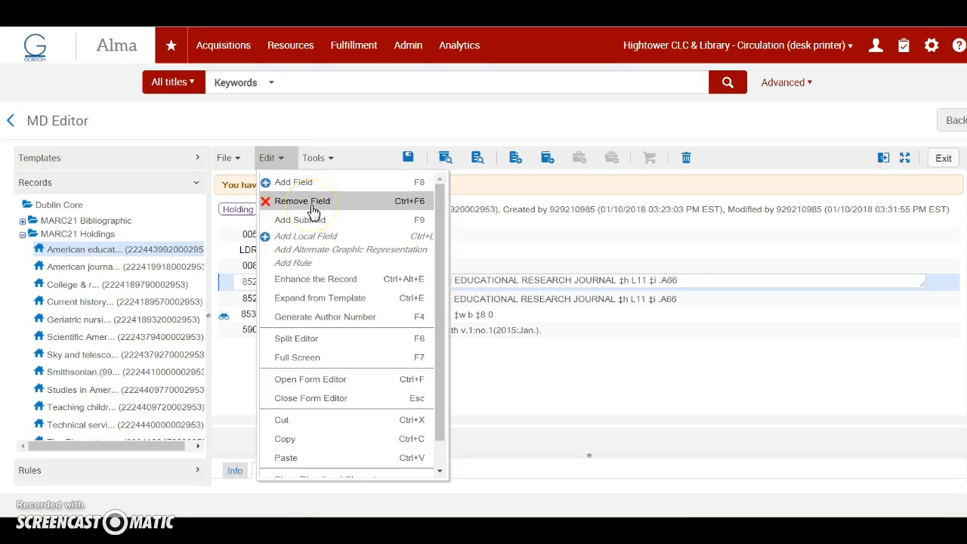
click(312, 209)
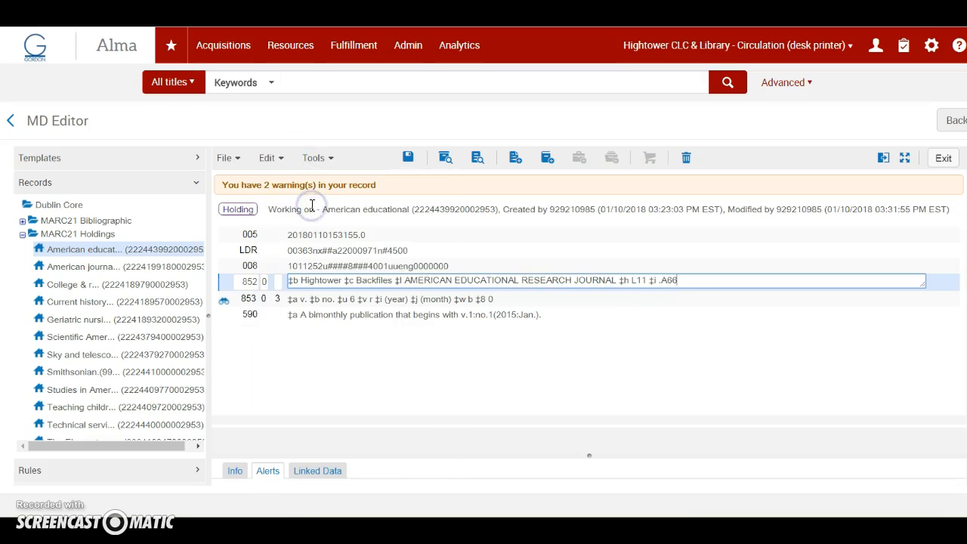
Replace the call number in the 852 field's subfields h and i with a single subfield h reading AMERICAN EDUCATIONAL RESEARCH JOURNAL.
click(679, 279)
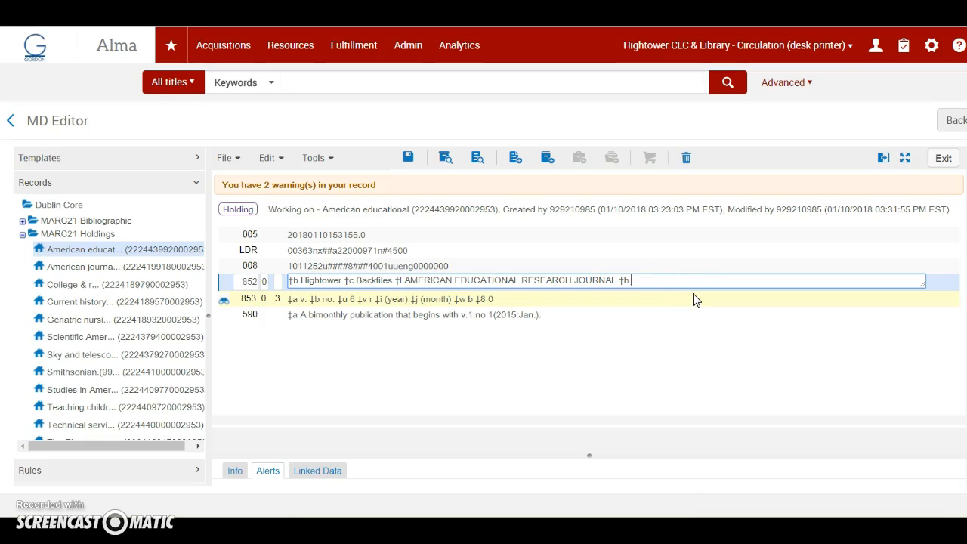
text(AMERICAN EDUCATIONAL RESEARCH JOURNAL)
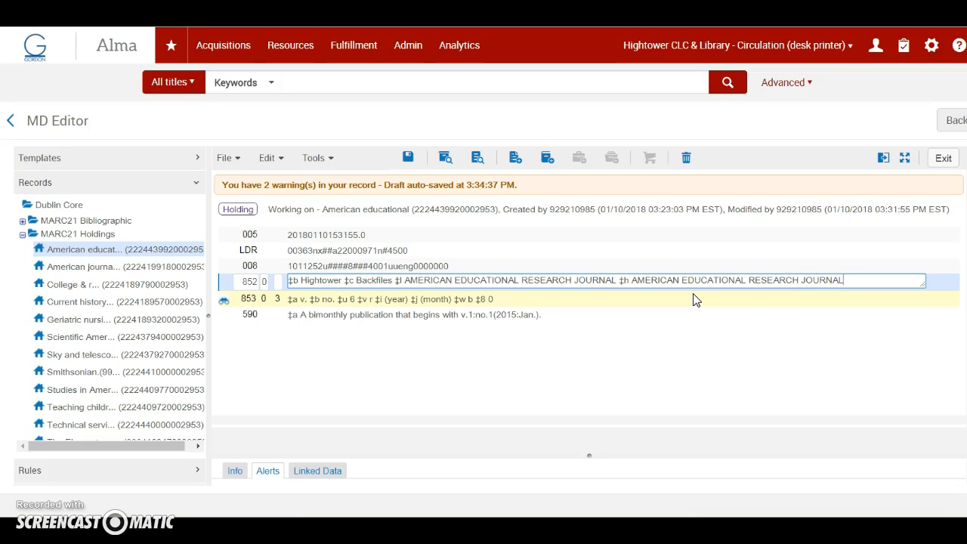
Delete subfield l and its title from the 852 field, and save and release the holding record.
click(618, 283)
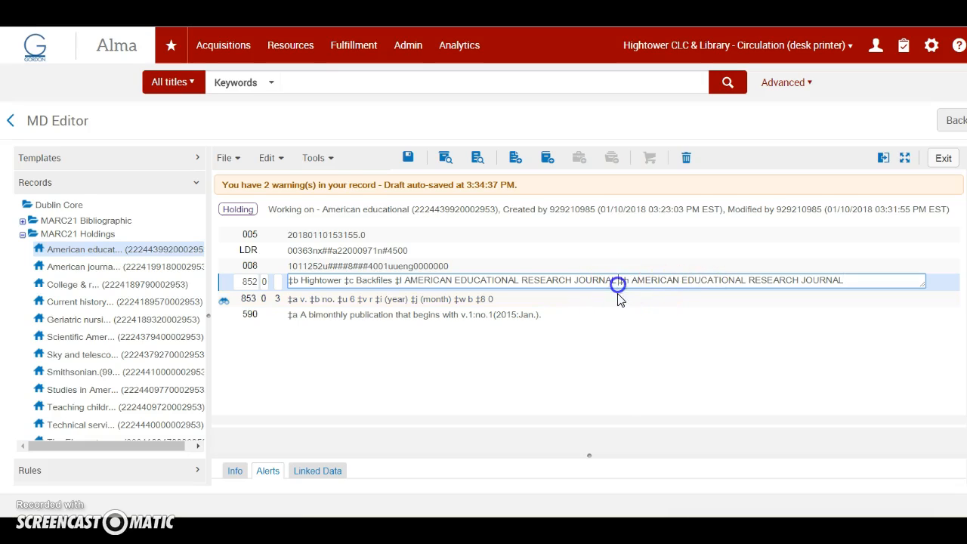
key(BackSpace)
key(BackSpace)
key(BackSpace)
key(BackSpace)
key(BackSpace)
key(BackSpace)
key(BackSpace)
key(BackSpace)
key(BackSpace)
key(BackSpace)
key(BackSpace)
key(BackSpace)
key(BackSpace)
key(BackSpace)
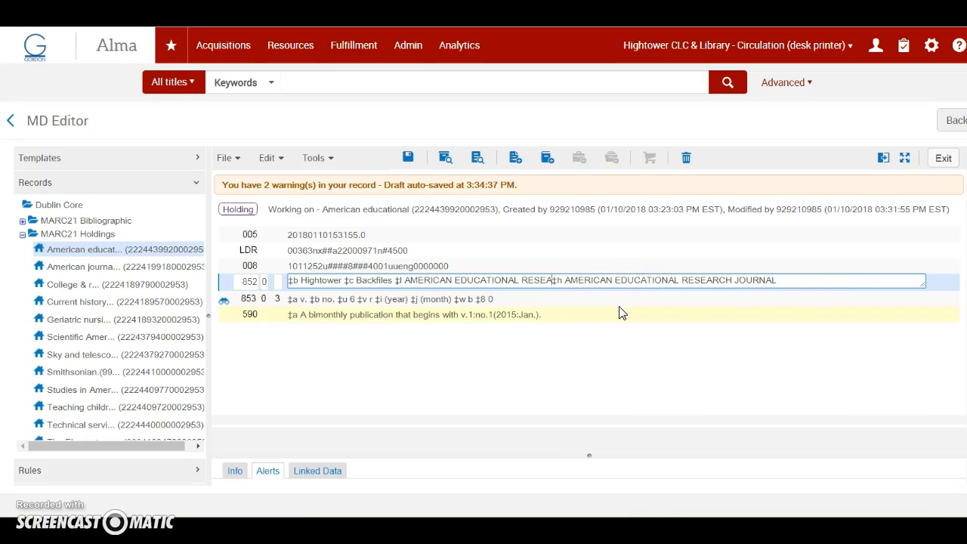
key(BackSpace)
key(BackSpace)
key(BackSpace)
key(BackSpace)
key(BackSpace)
key(BackSpace)
key(BackSpace)
key(BackSpace)
key(BackSpace)
key(BackSpace)
key(BackSpace)
key(BackSpace)
key(BackSpace)
key(BackSpace)
key(BackSpace)
key(BackSpace)
key(BackSpace)
key(BackSpace)
key(BackSpace)
key(BackSpace)
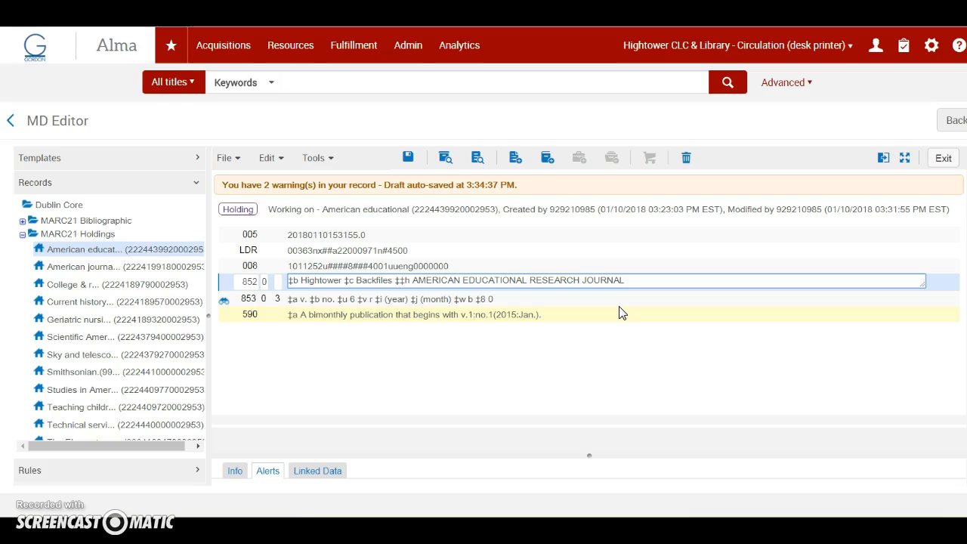
key(BackSpace)
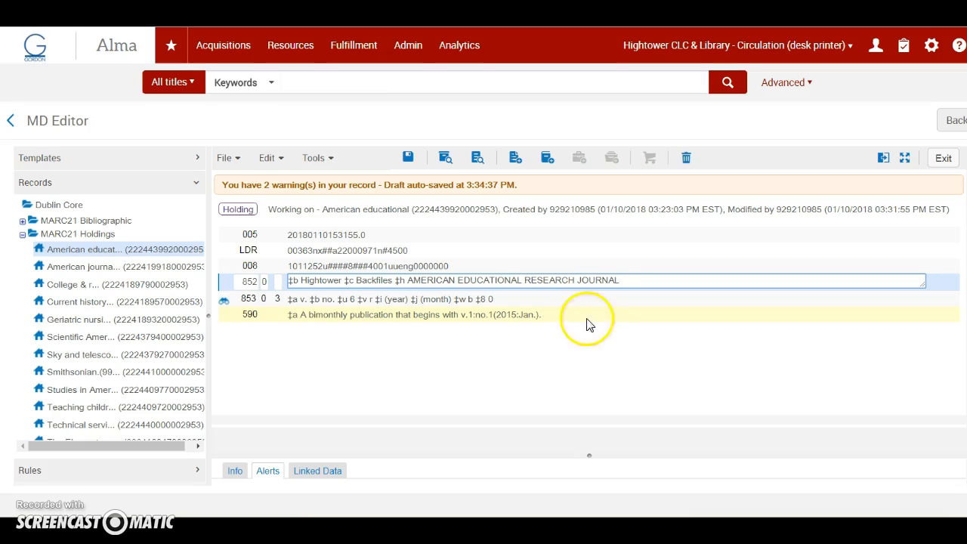
click(230, 158)
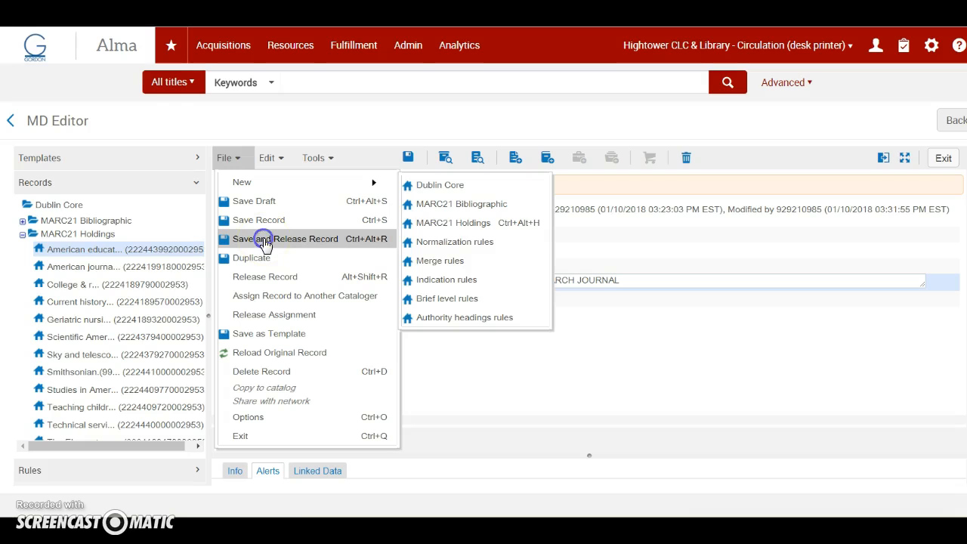
click(264, 240)
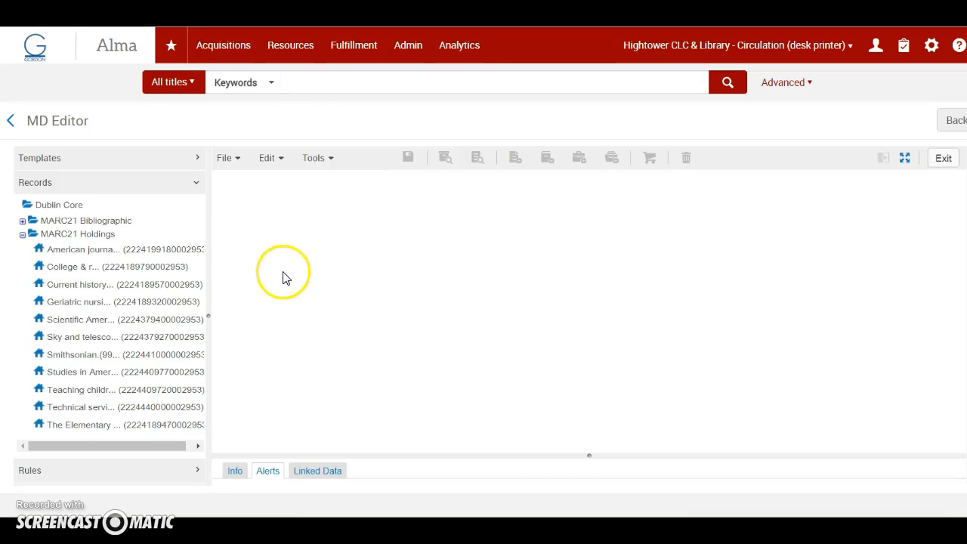
Search all titles by keyword for AMERICAN EDUCATIONAL RESEARCH JOURNAL.
click(306, 85)
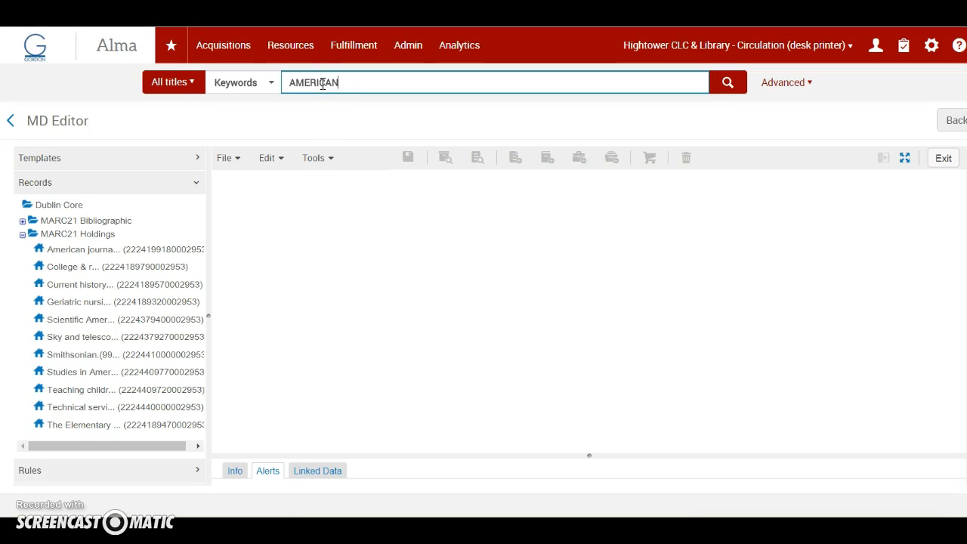
text(AMERICAN EDUCATIONAL RES)
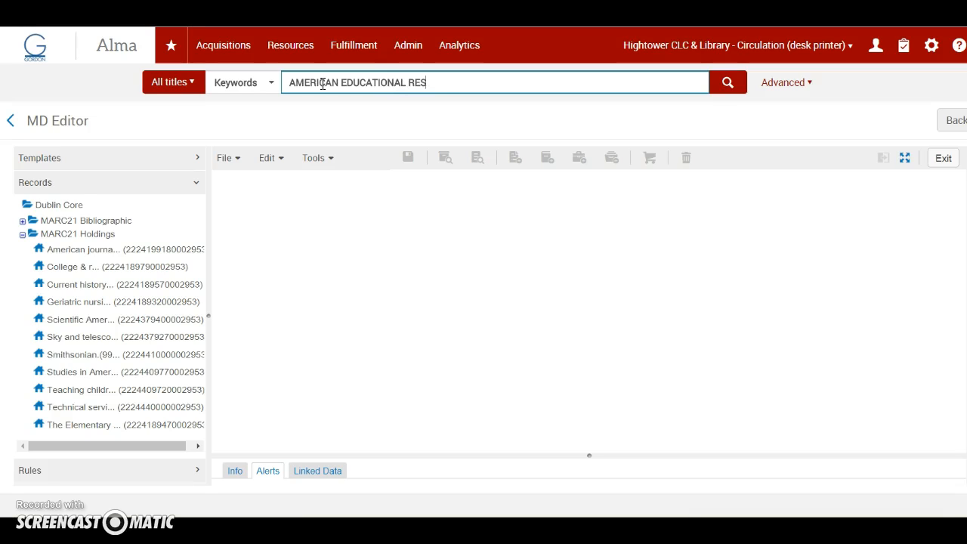
text(EARCH JOURNLA)
key(Return)
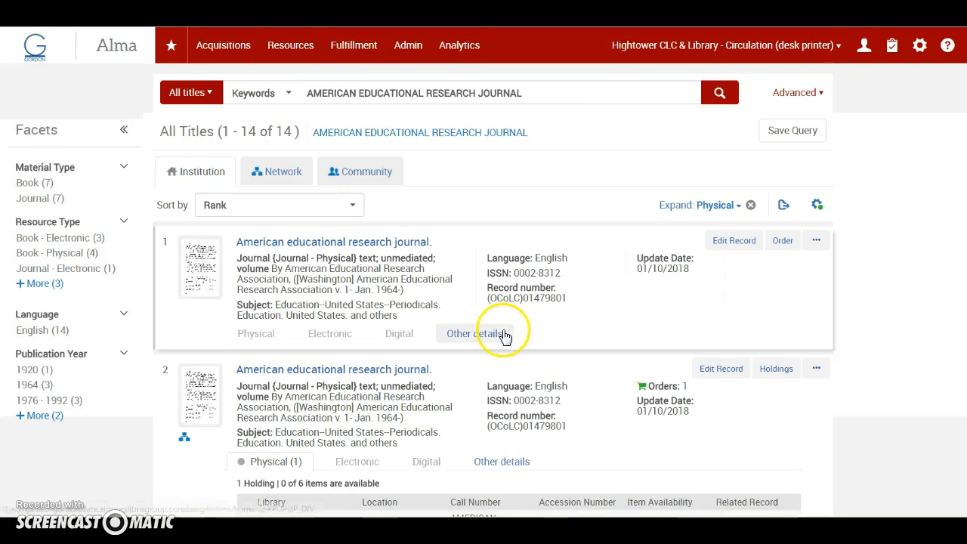
Review the list of holdings for the physical American educational research journal record that has an order, and return to the search results.
scroll(502, 334, down, 2)
scroll(505, 336, down, 1)
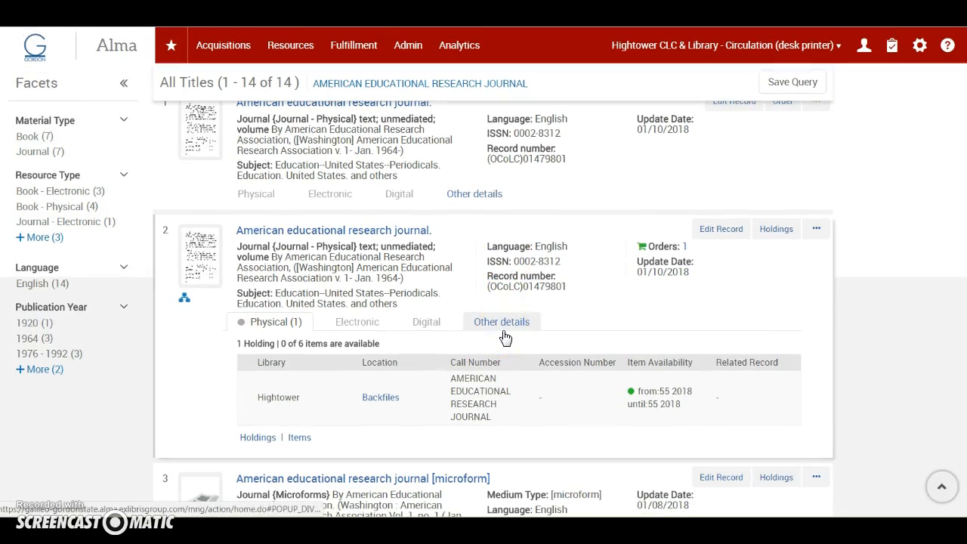
click(258, 438)
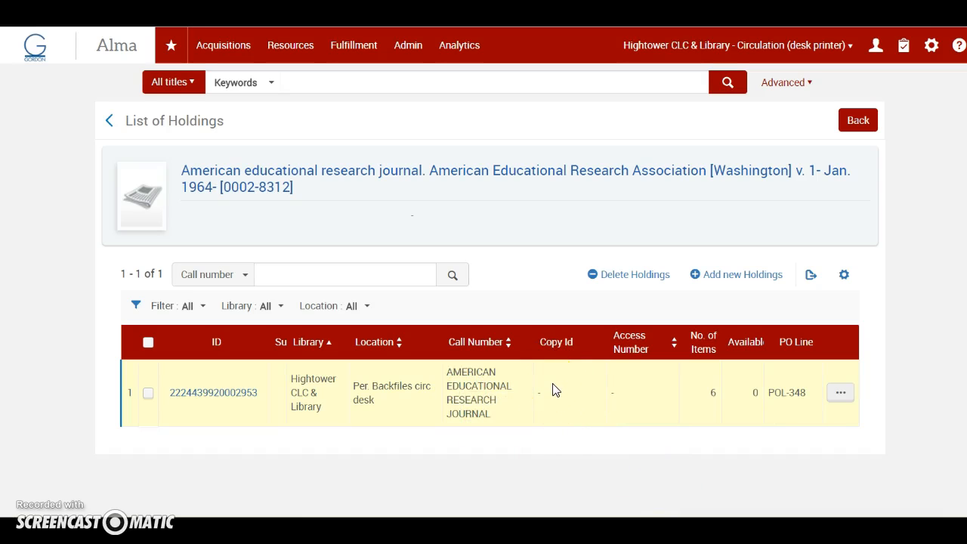
click(846, 121)
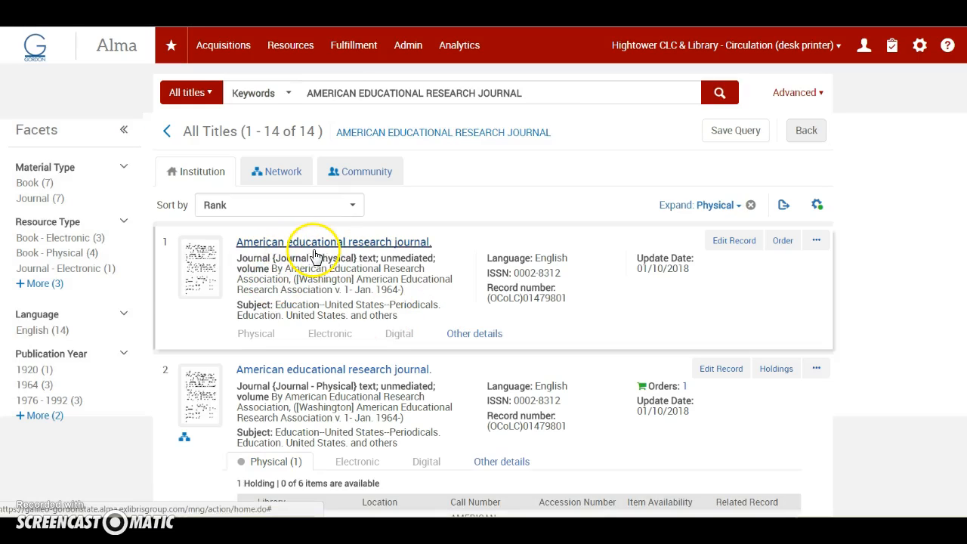
Delete the duplicate American educational research journal bibliographic record that has no holdings, and return to the search results.
click(815, 240)
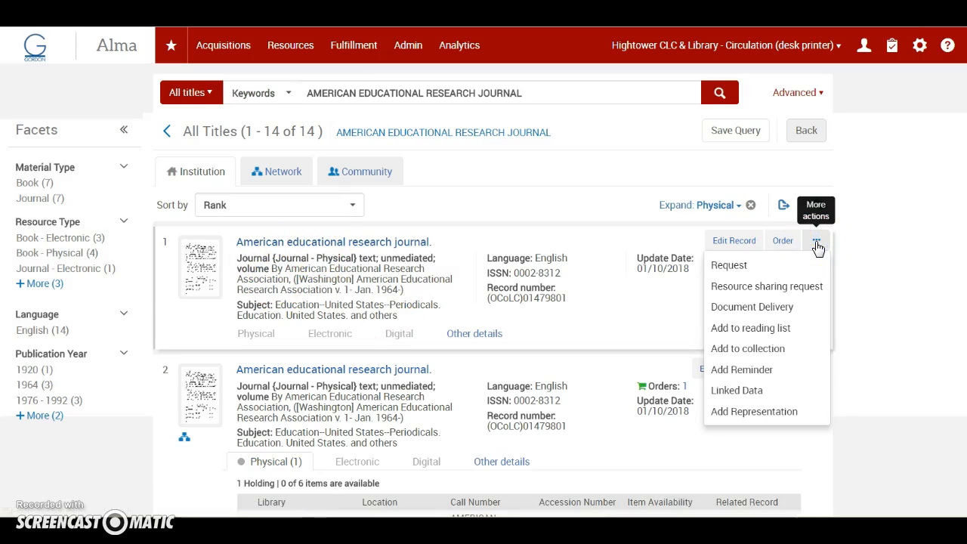
click(370, 243)
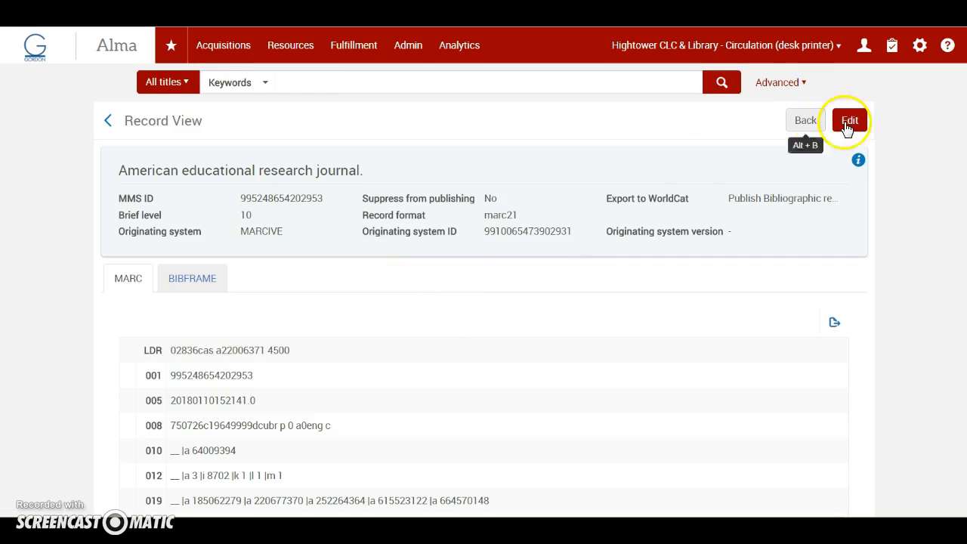
click(848, 122)
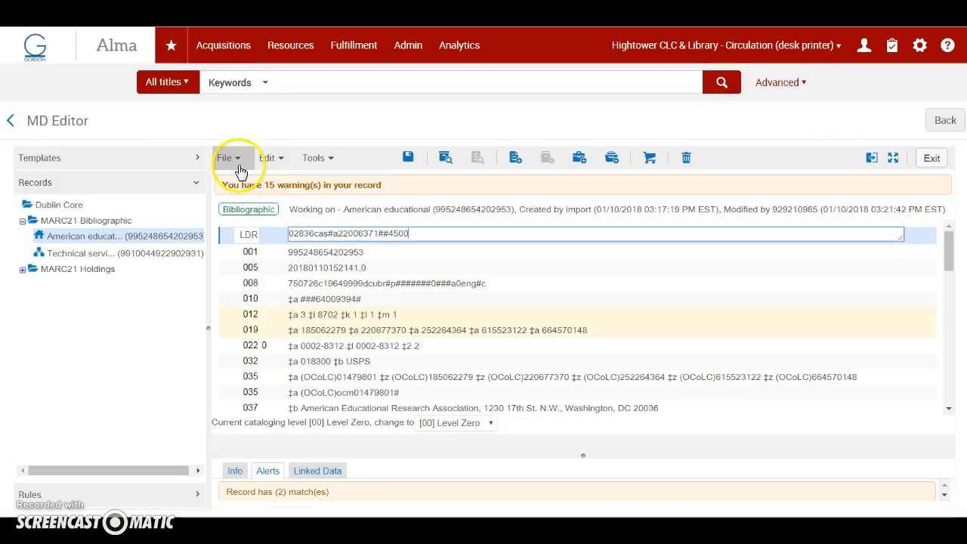
click(230, 159)
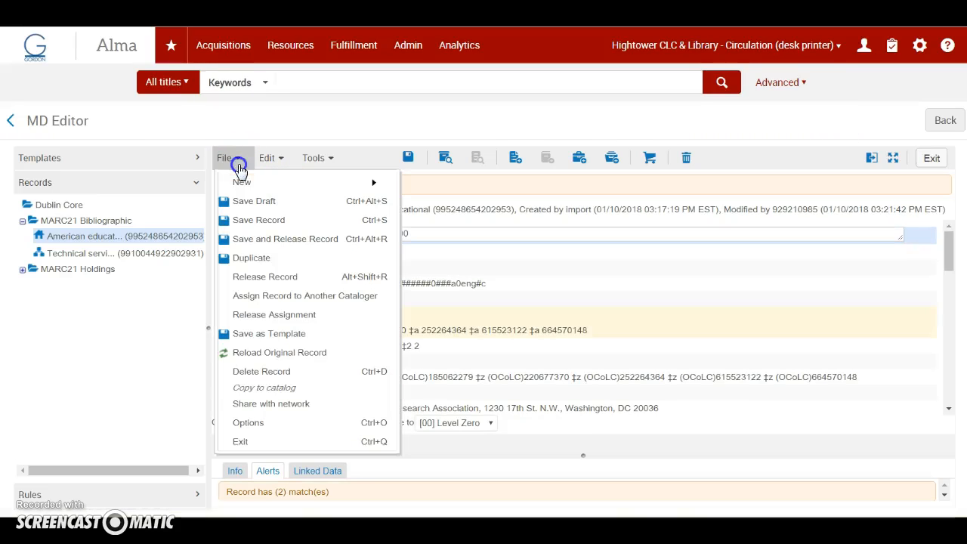
click(257, 370)
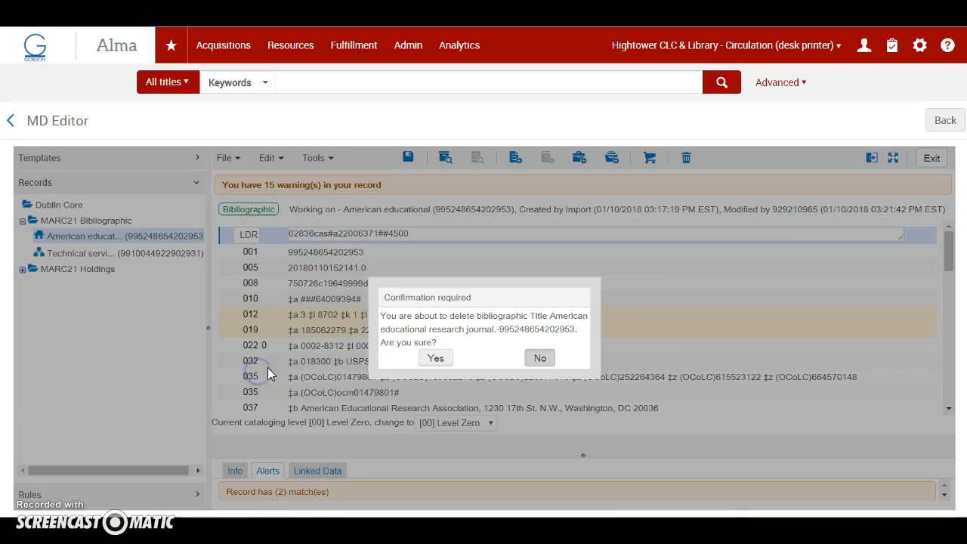
click(433, 361)
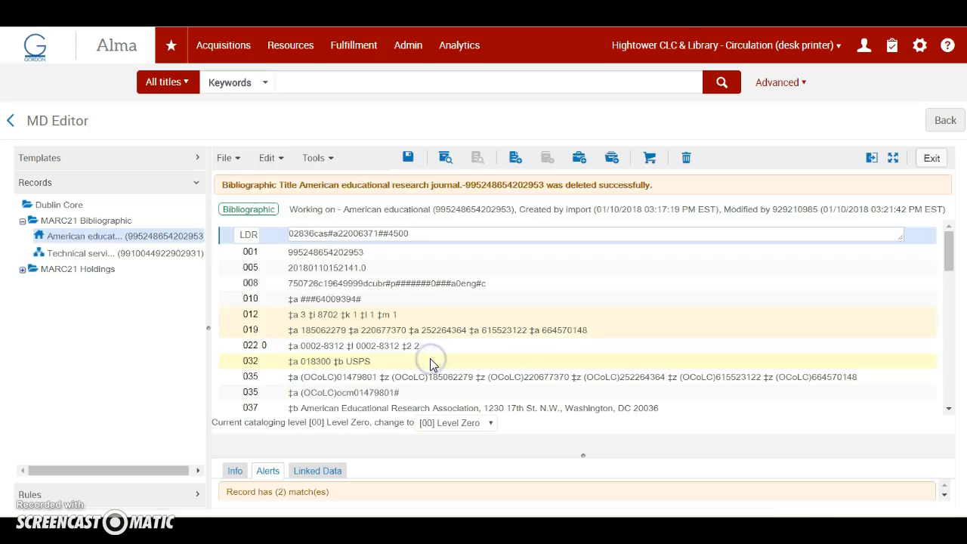
click(945, 121)
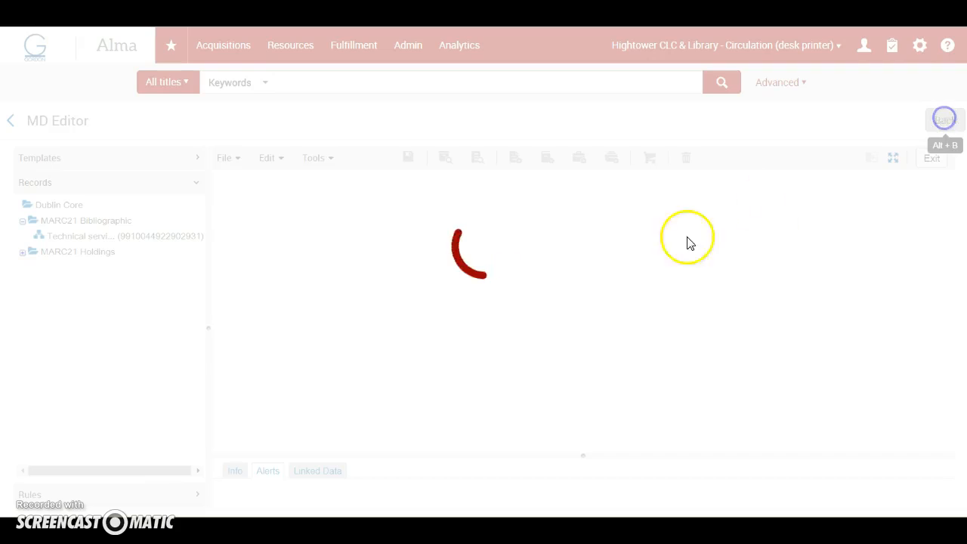
click(808, 123)
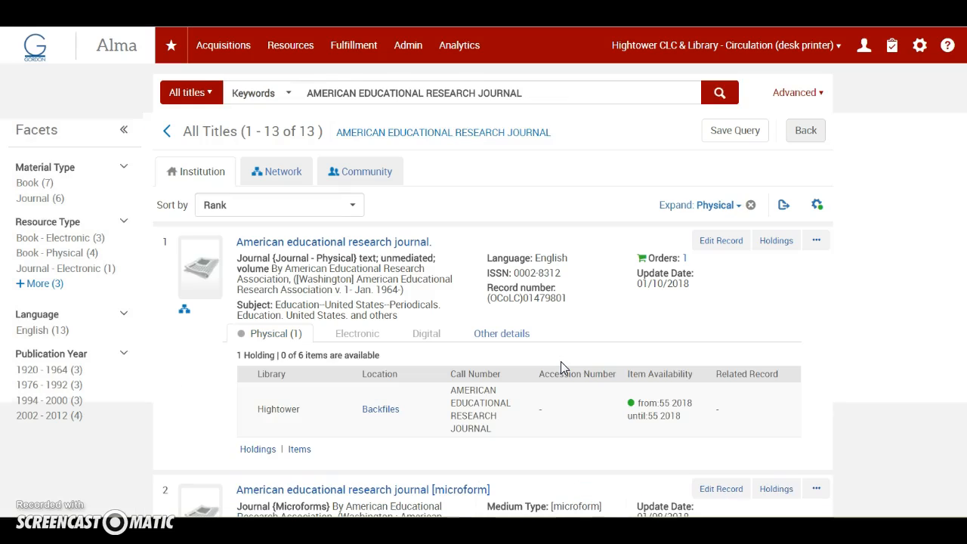
Switch the current location to the Hightower Acquisitions Department.
scroll(561, 361, down, 1)
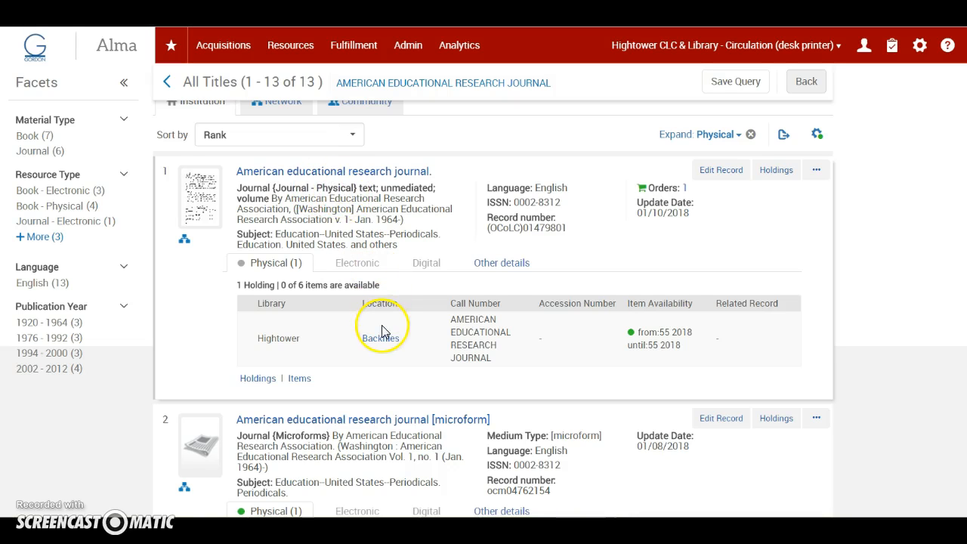
scroll(313, 447, down, 2)
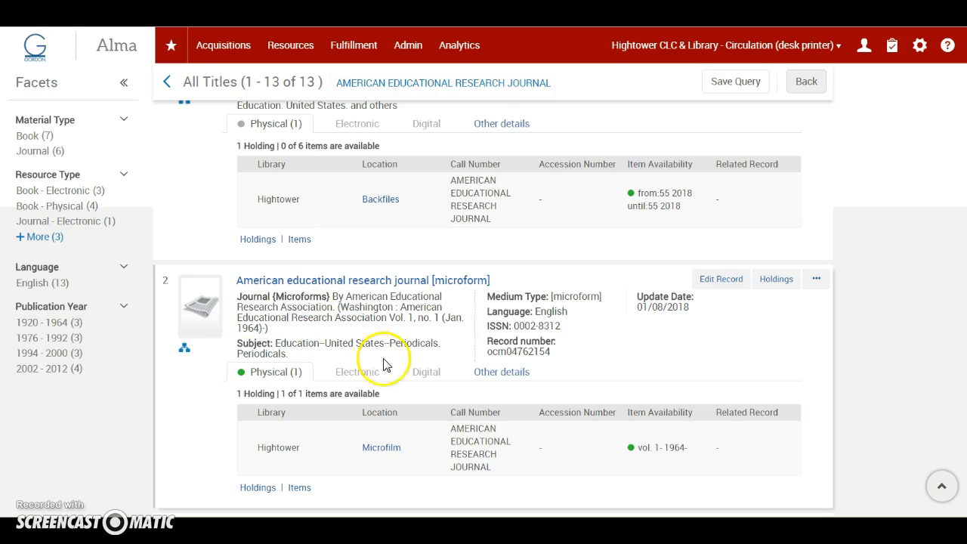
scroll(421, 366, up, 2)
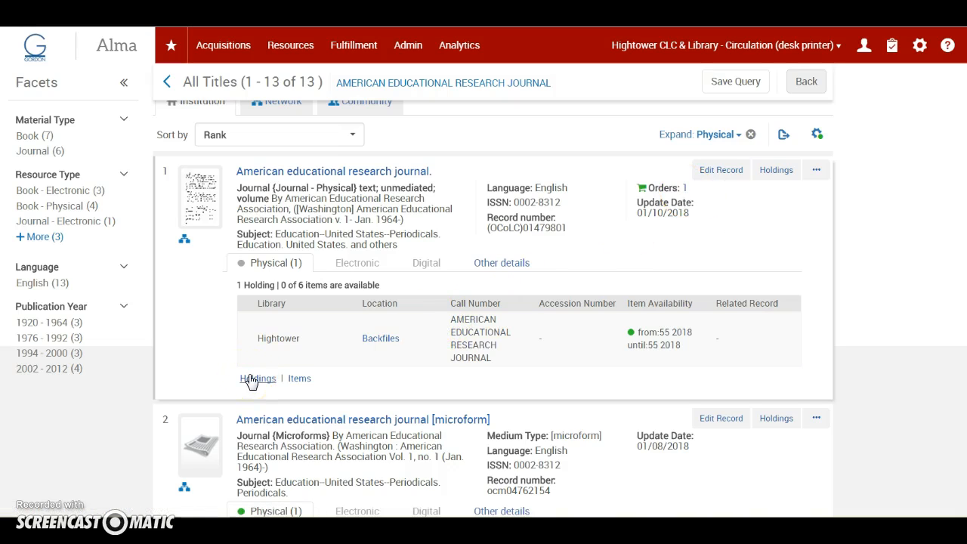
scroll(304, 355, up, 1)
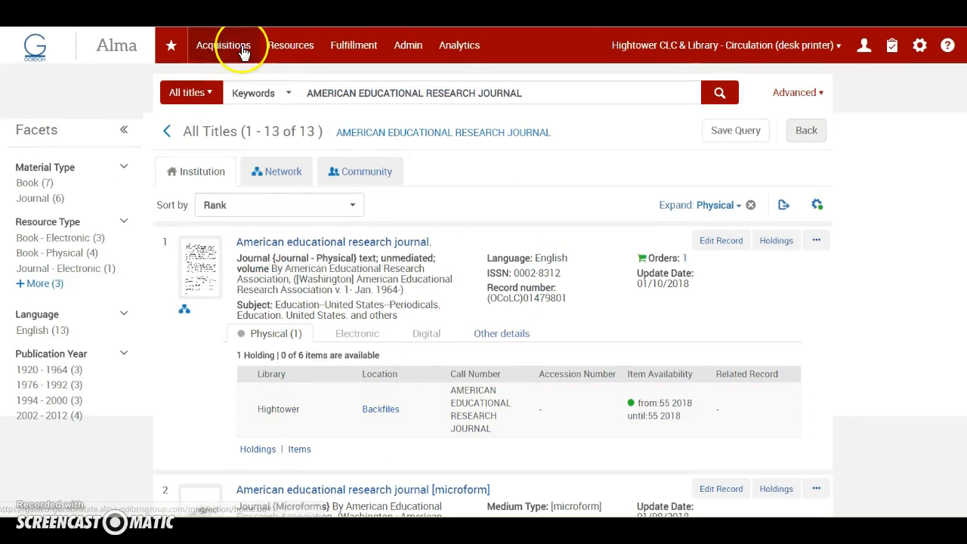
click(781, 47)
click(614, 83)
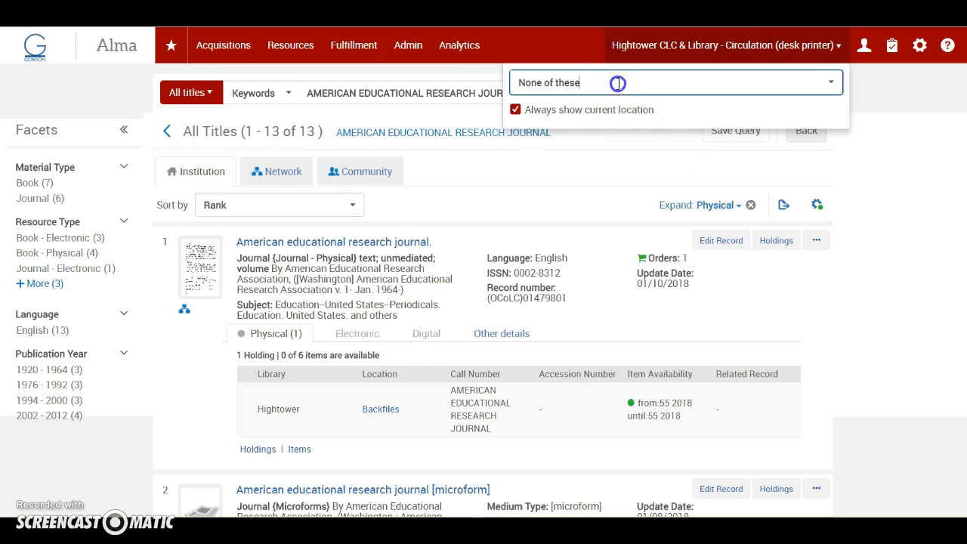
click(712, 236)
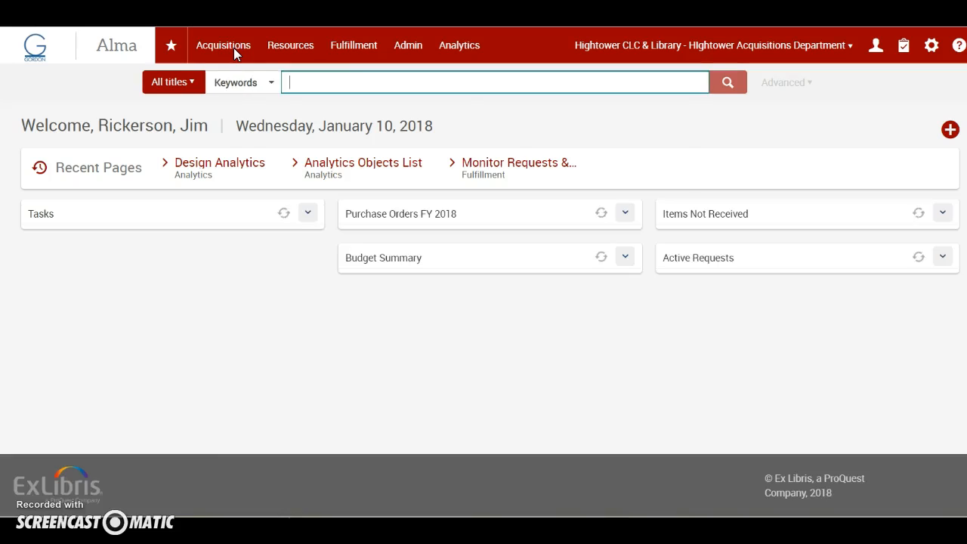
Open the items to receive for the American educational research journal continuous order, accept the rush confirmation, and review the 2018 issues.
click(234, 47)
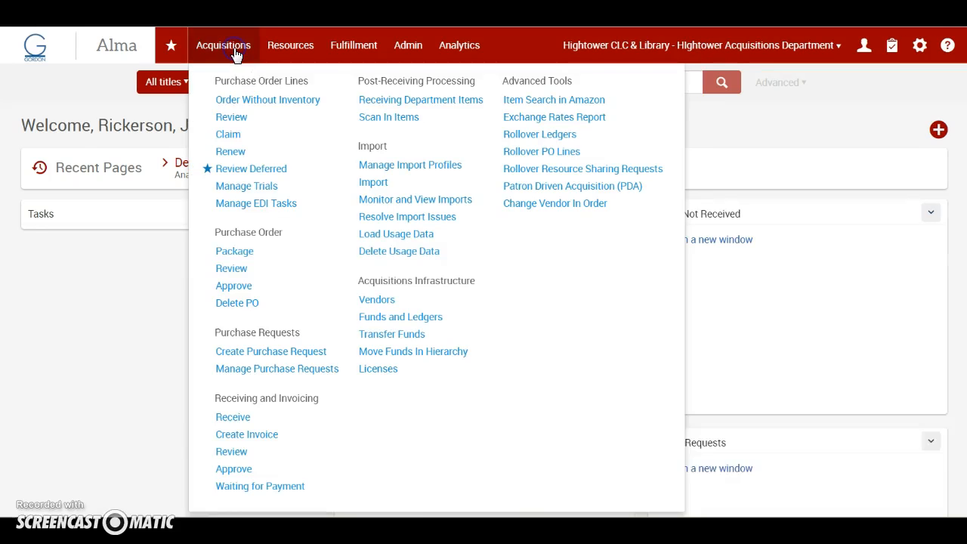
click(232, 416)
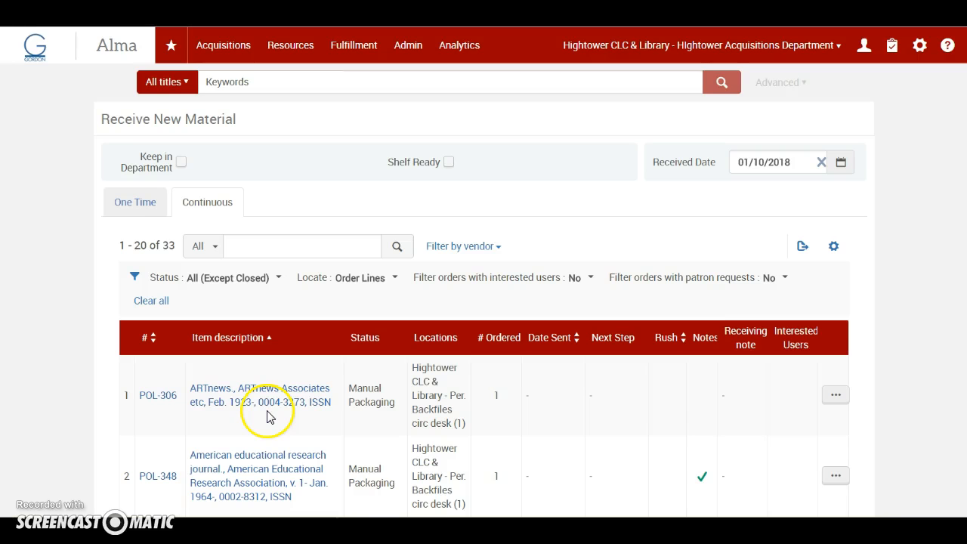
scroll(384, 427, down, 5)
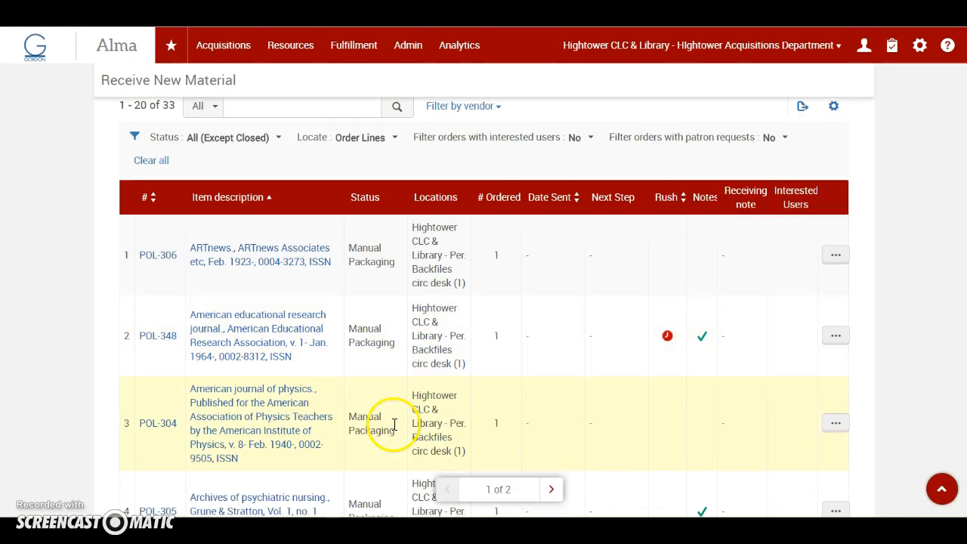
scroll(395, 427, down, 1)
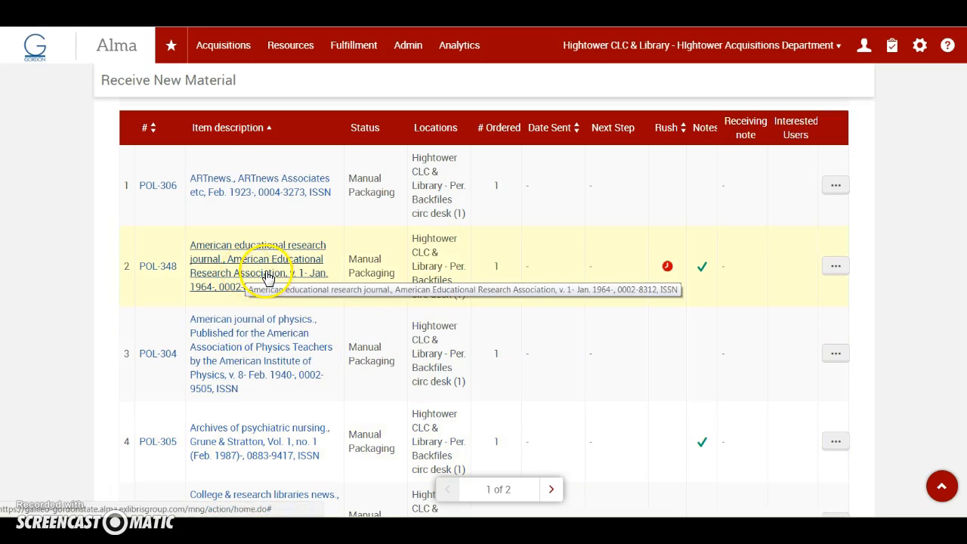
click(834, 267)
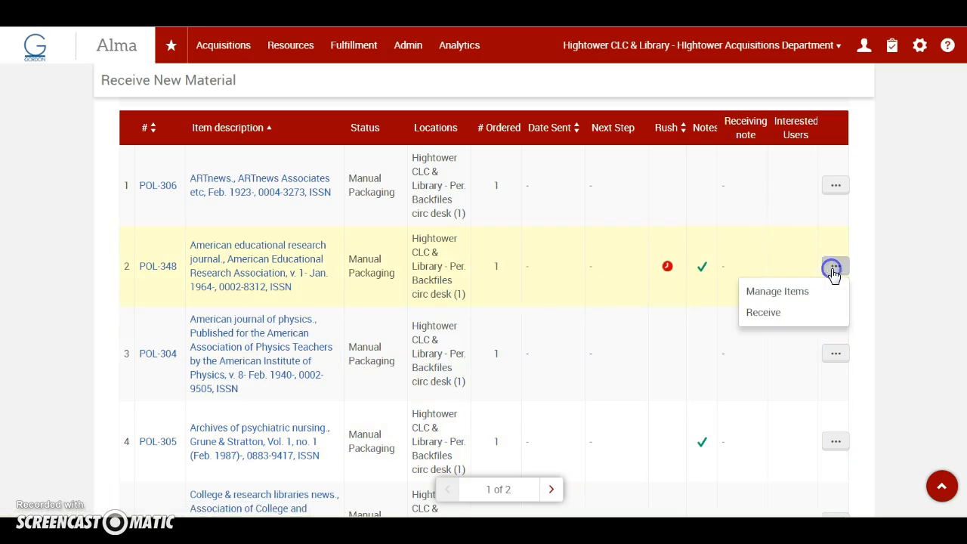
click(781, 293)
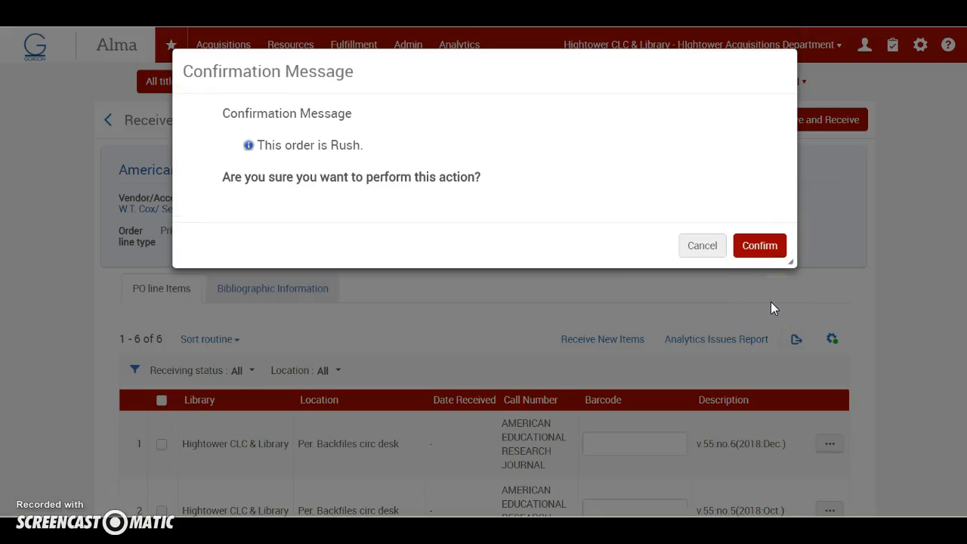
click(759, 244)
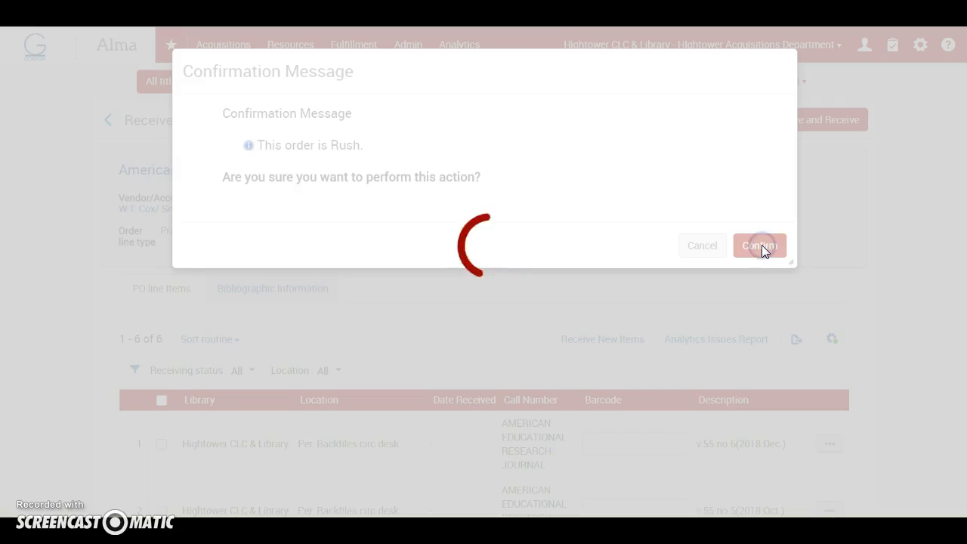
scroll(442, 348, down, 2)
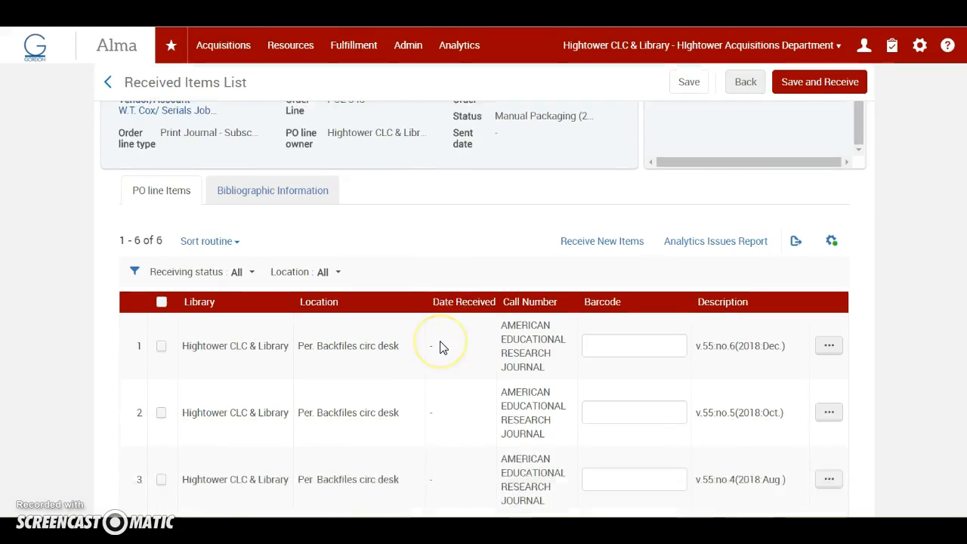
scroll(441, 347, down, 2)
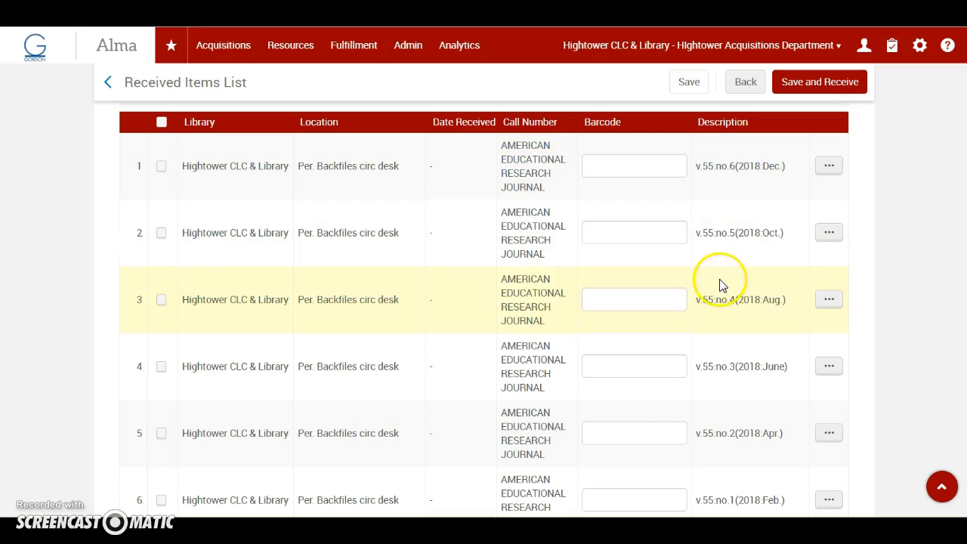
scroll(709, 393, down, 2)
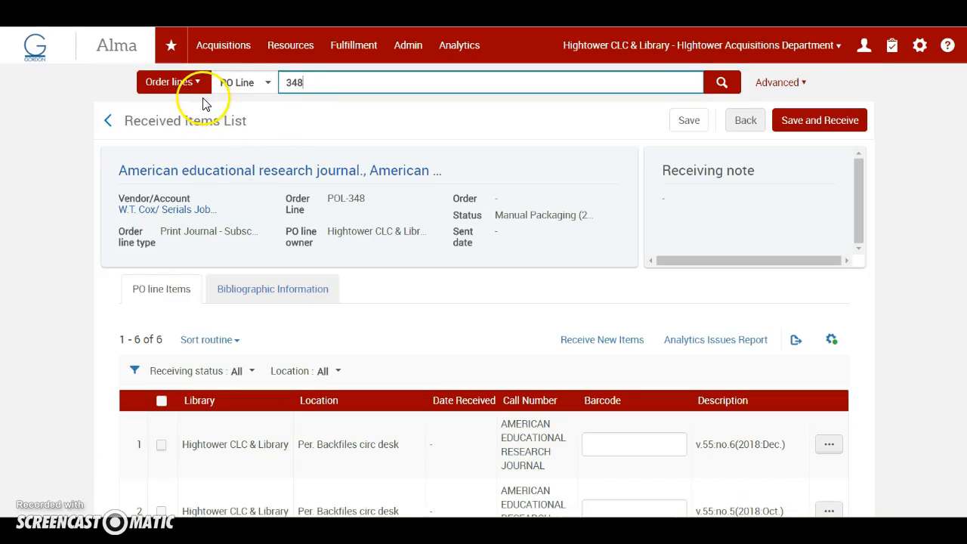
Search the order lines by PO line number for the American educational research journal order, review its Rush setting, and return to the results.
click(719, 83)
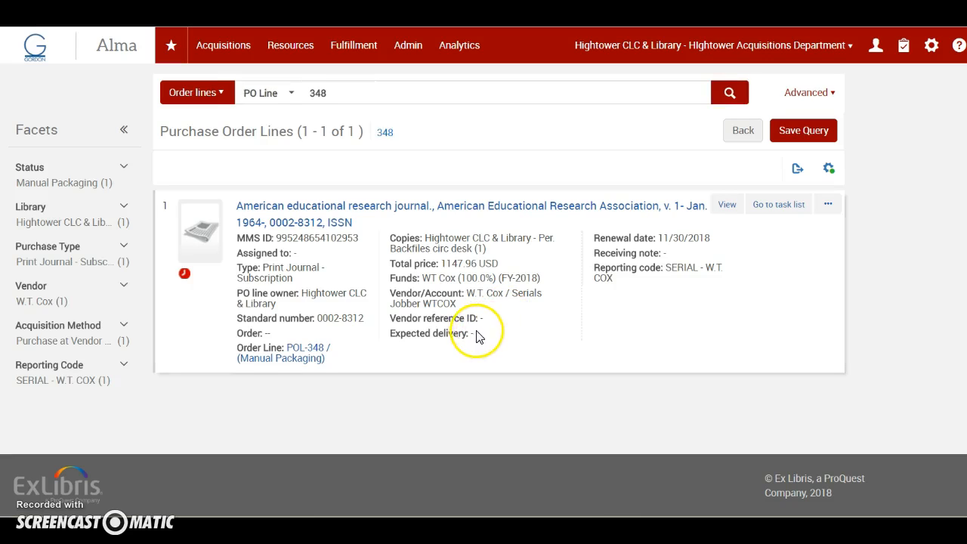
click(185, 275)
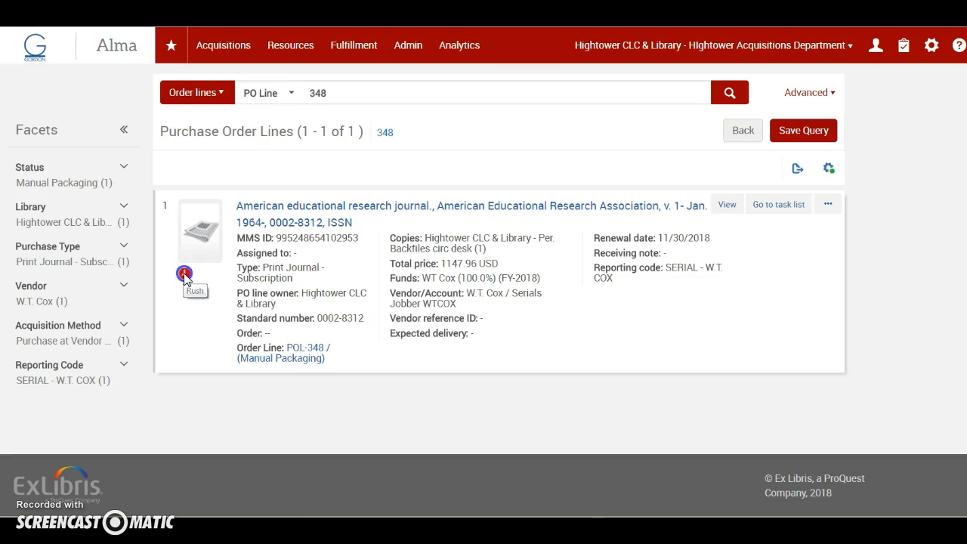
click(307, 348)
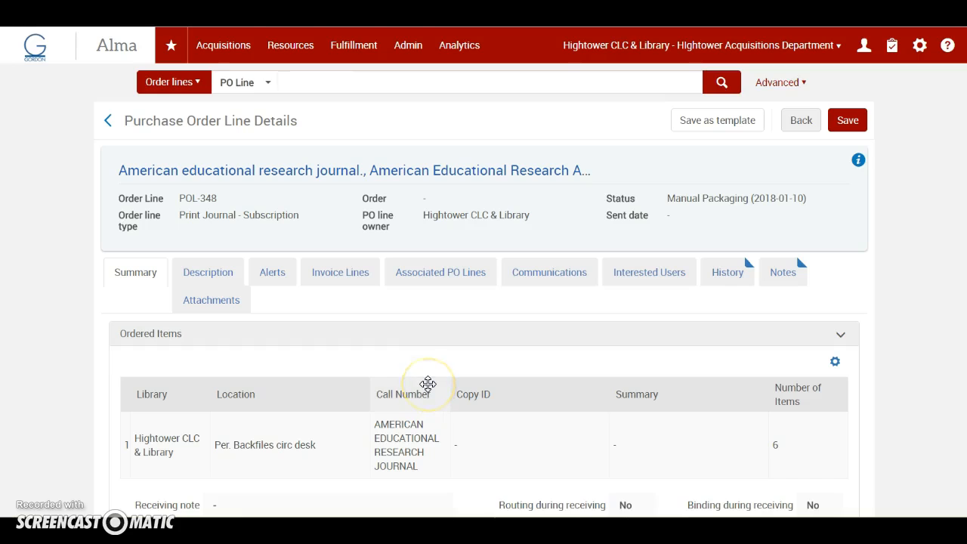
scroll(426, 385, down, 4)
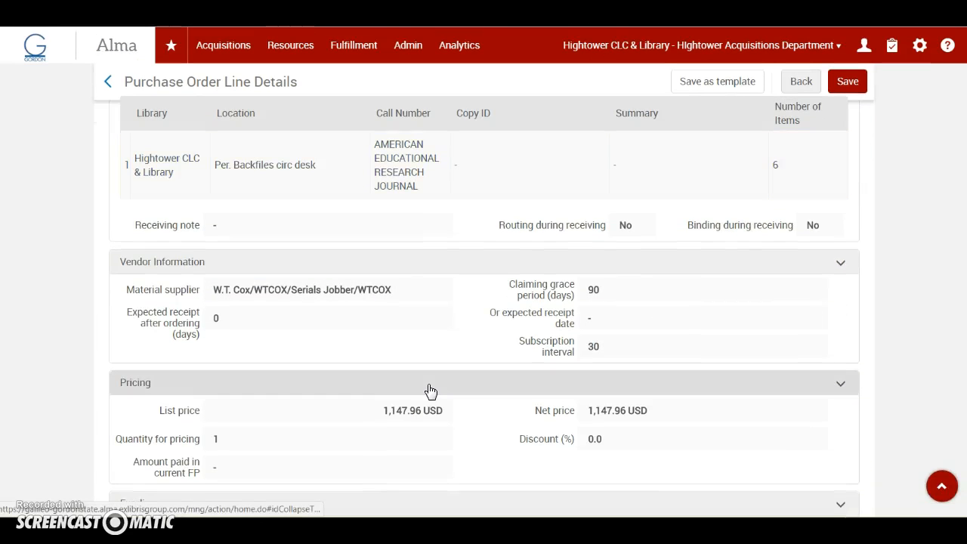
scroll(429, 391, down, 3)
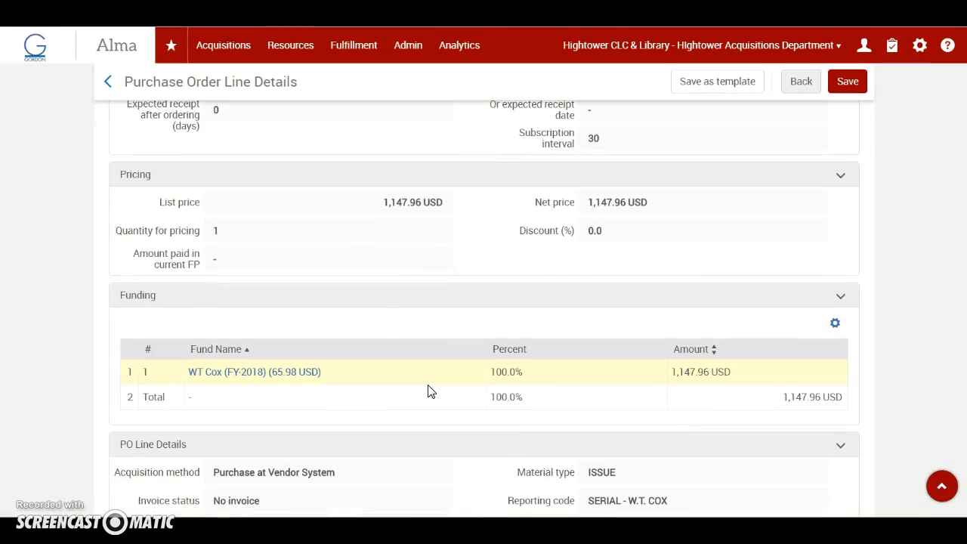
scroll(428, 391, down, 3)
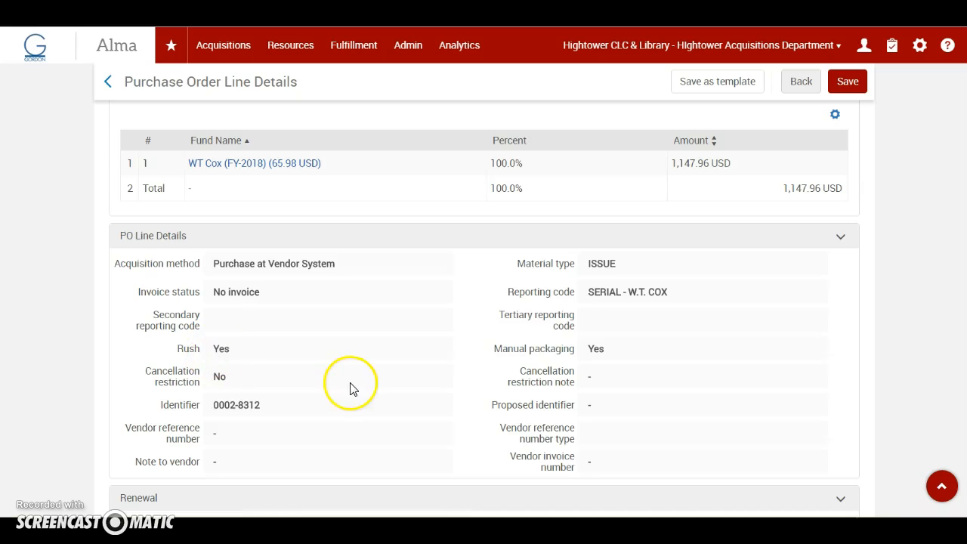
scroll(350, 388, up, 10)
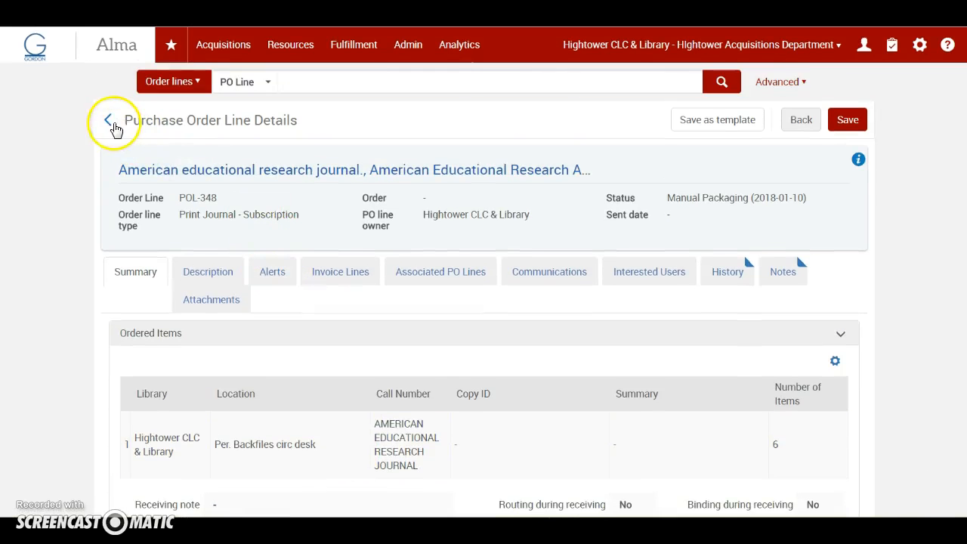
click(110, 119)
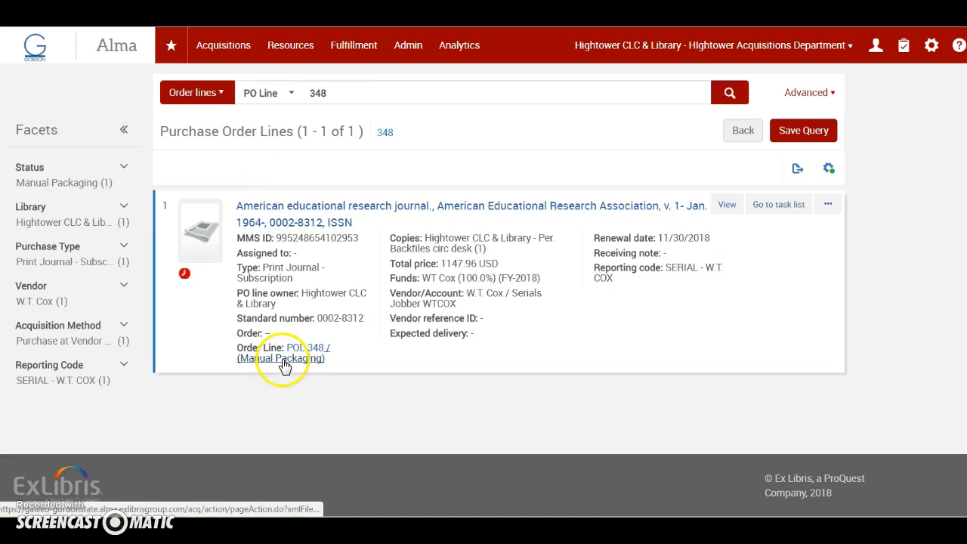
Edit the American educational research journal order line to turn off Rush while keeping Manual packaging on, and save it.
click(278, 364)
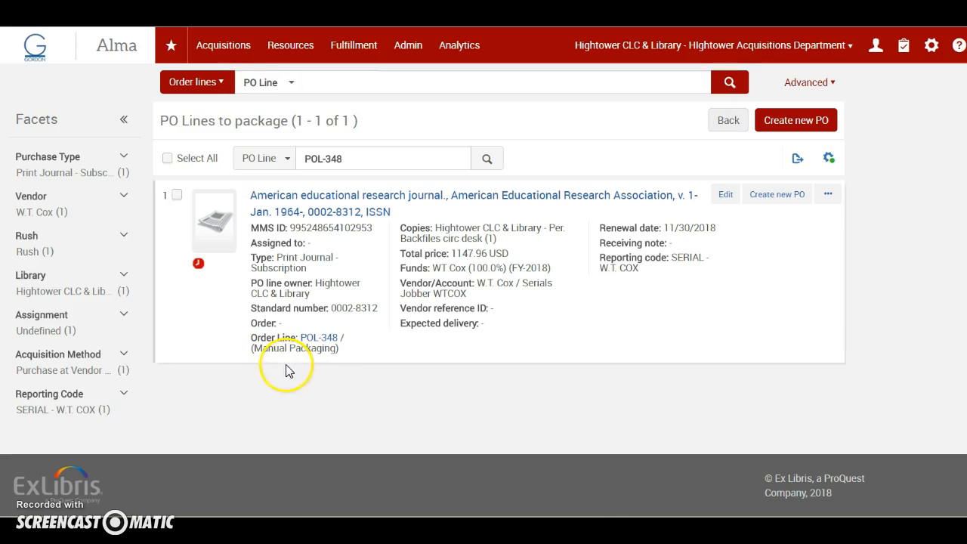
click(725, 194)
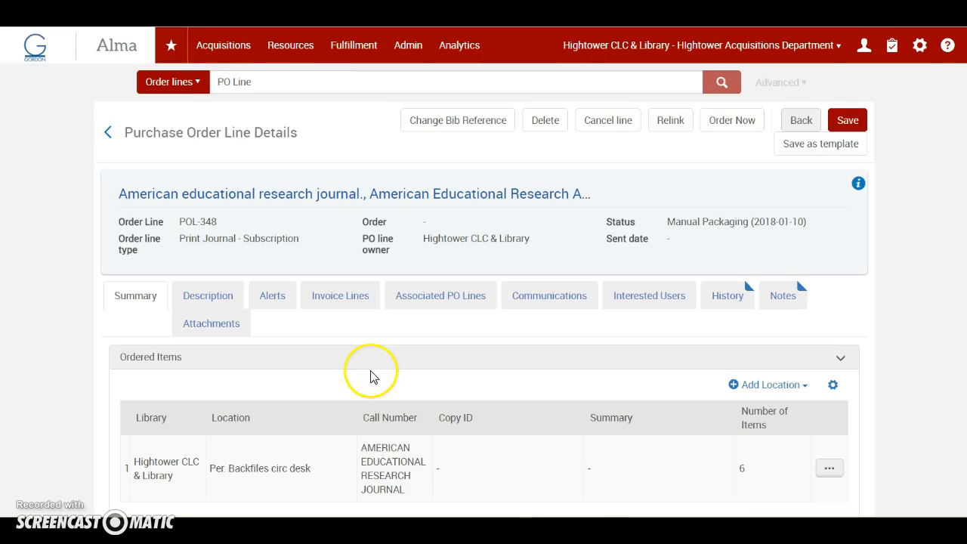
scroll(371, 376, down, 10)
scroll(371, 375, down, 7)
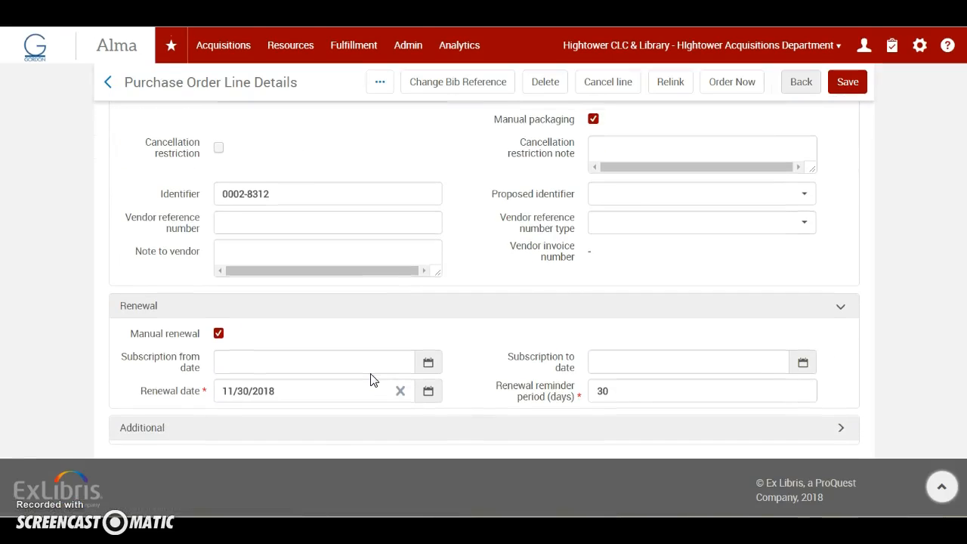
scroll(371, 379, up, 2)
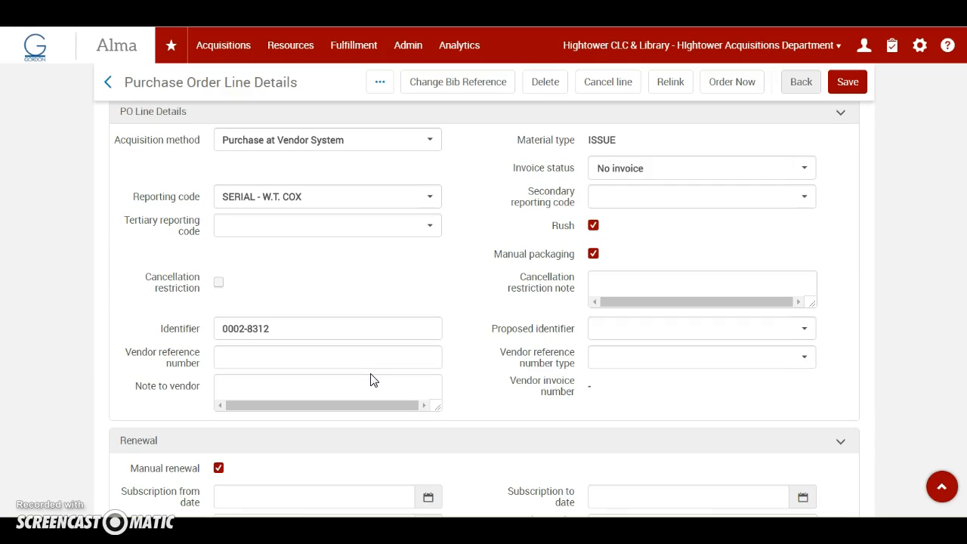
click(594, 226)
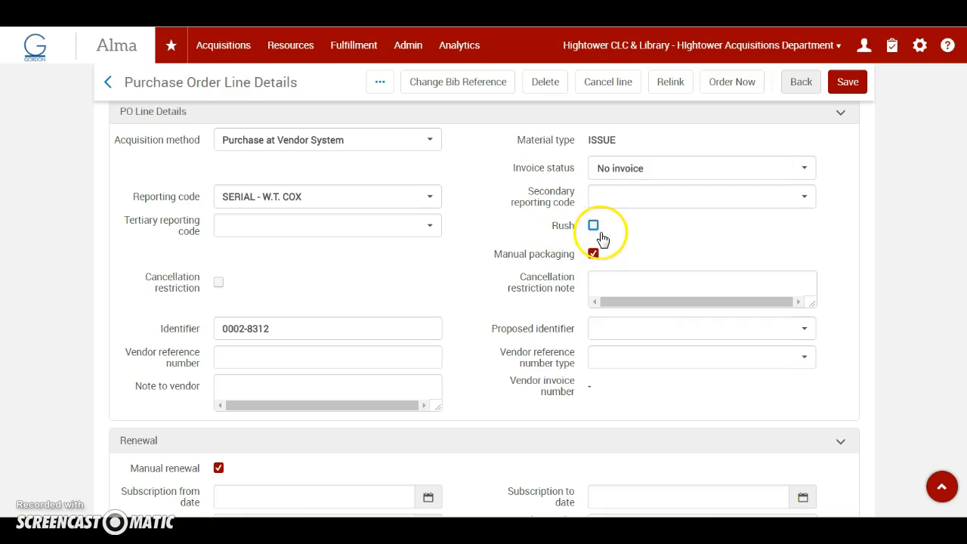
click(847, 83)
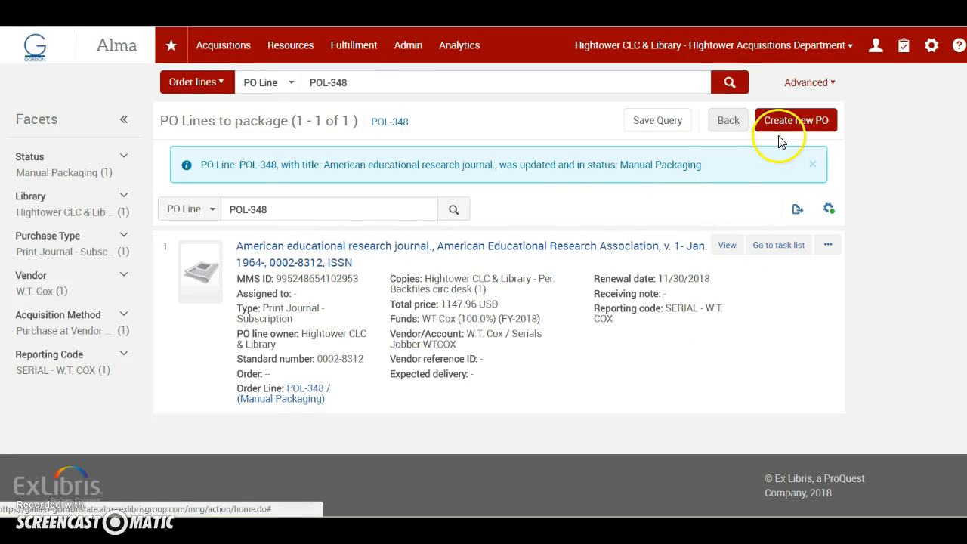
Search all titles by keyword for AMERICAN EDUCATIONAL RESEARCH JOURNAL again and review the physical record's holding and order.
click(227, 83)
click(203, 107)
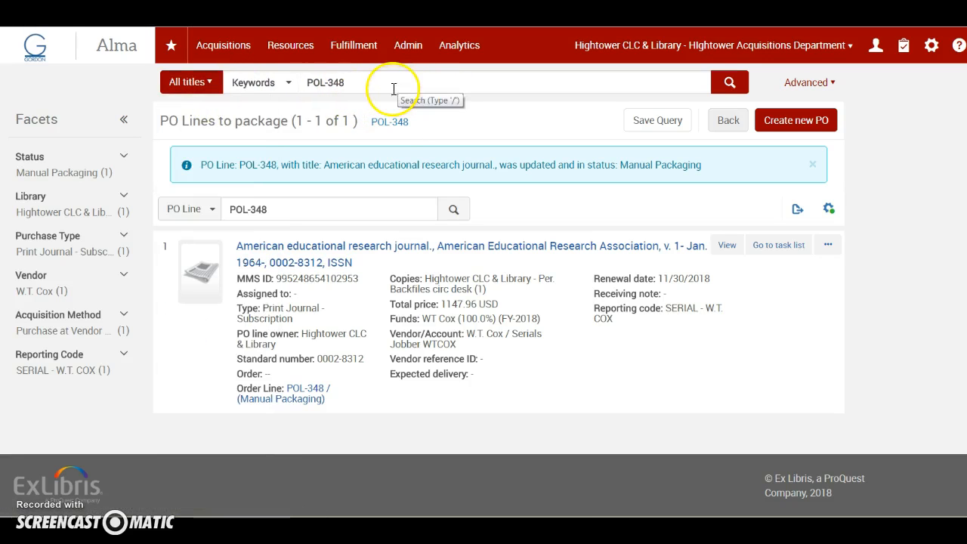
drag(393, 89, 288, 87)
key(BackSpace)
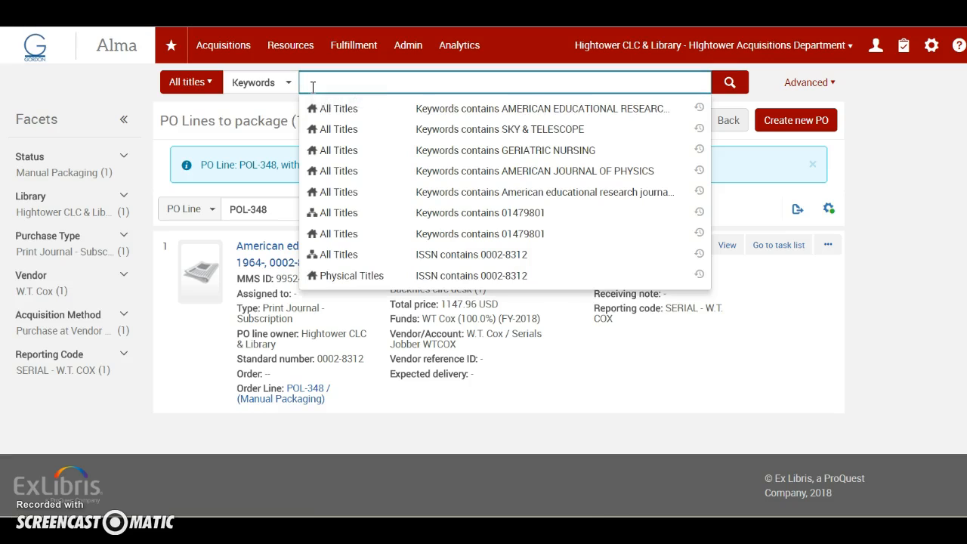
click(559, 107)
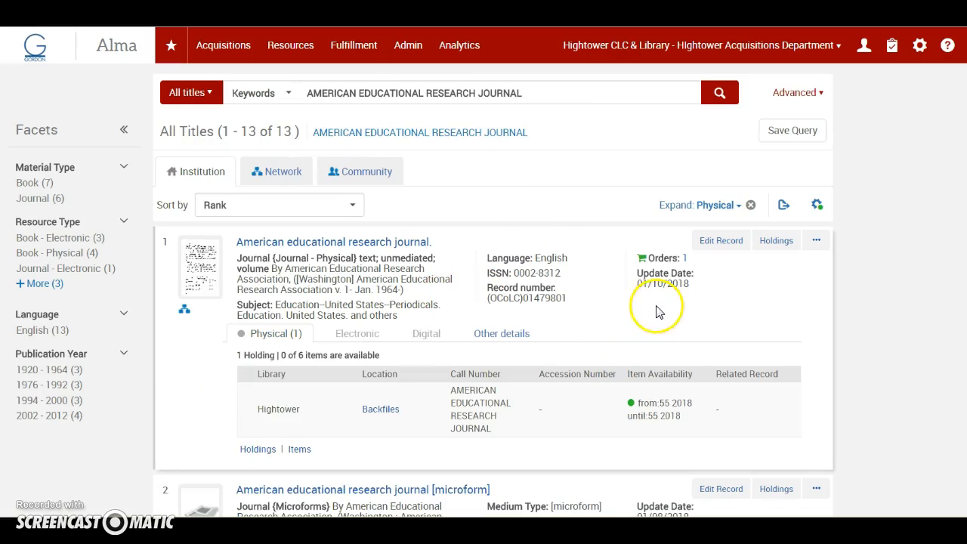
scroll(420, 320, down, 3)
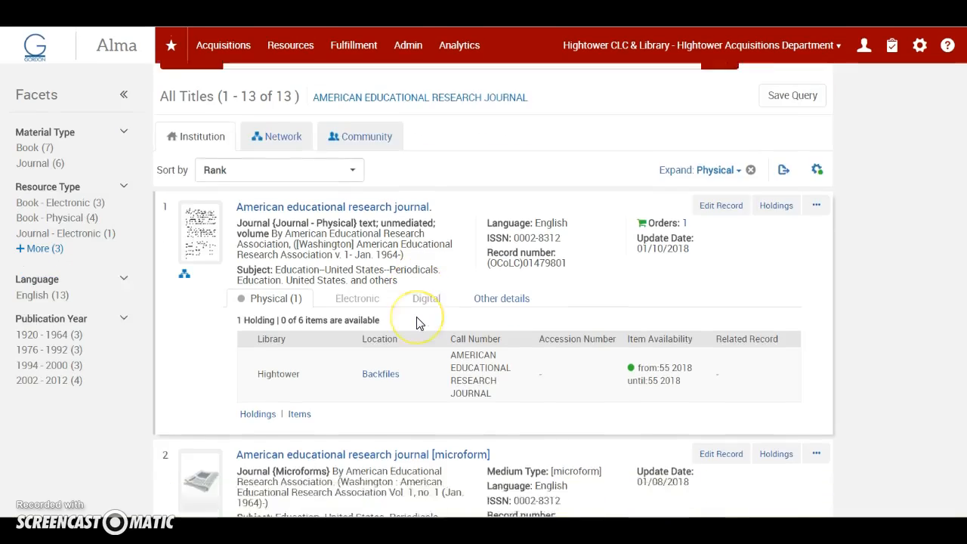
scroll(419, 317, up, 2)
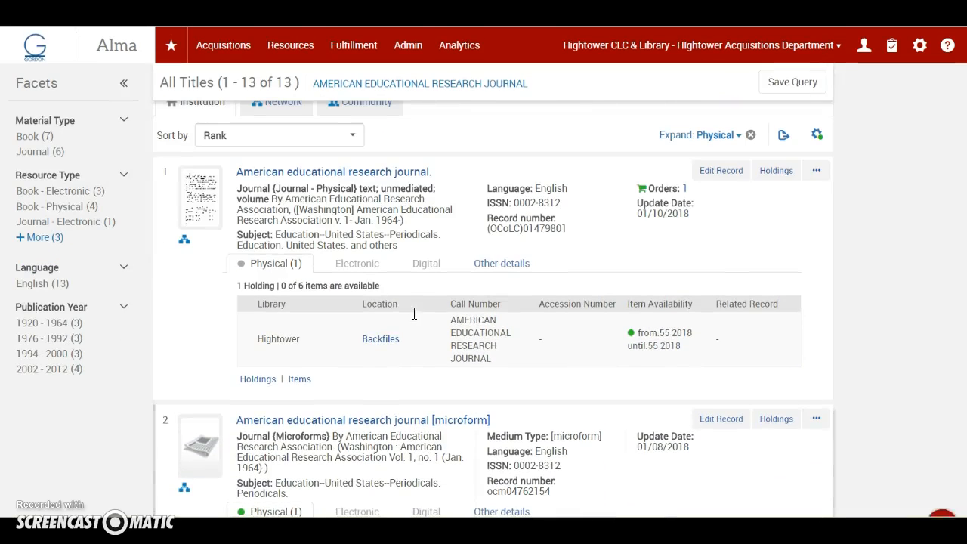